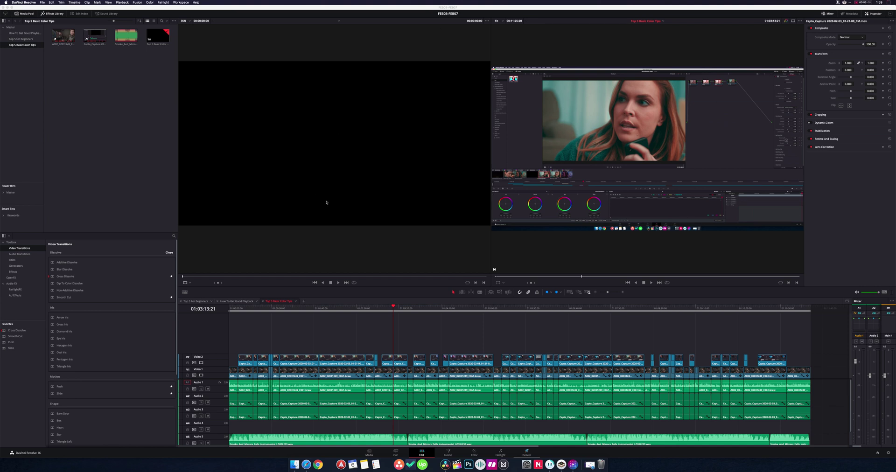
# Switch between the How To Get Good Playback, Top 5 Basic Color Tips and Top 5 For Beginners timelines.
pyautogui.click(239, 302)
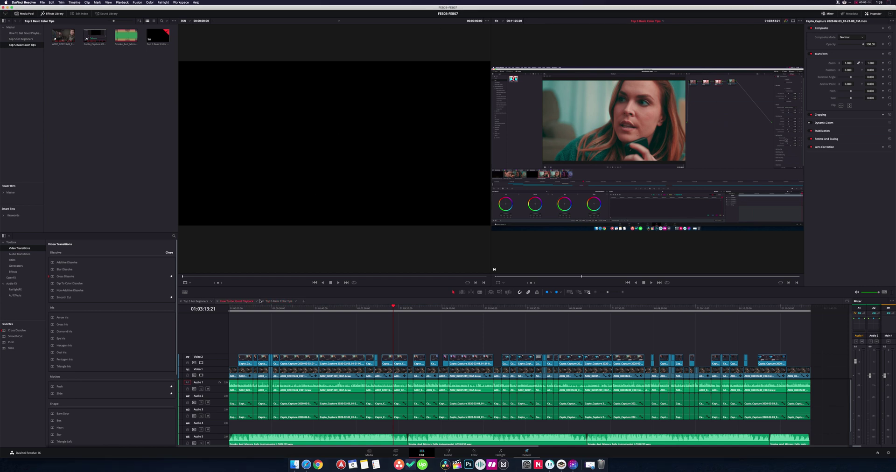
pyautogui.click(206, 303)
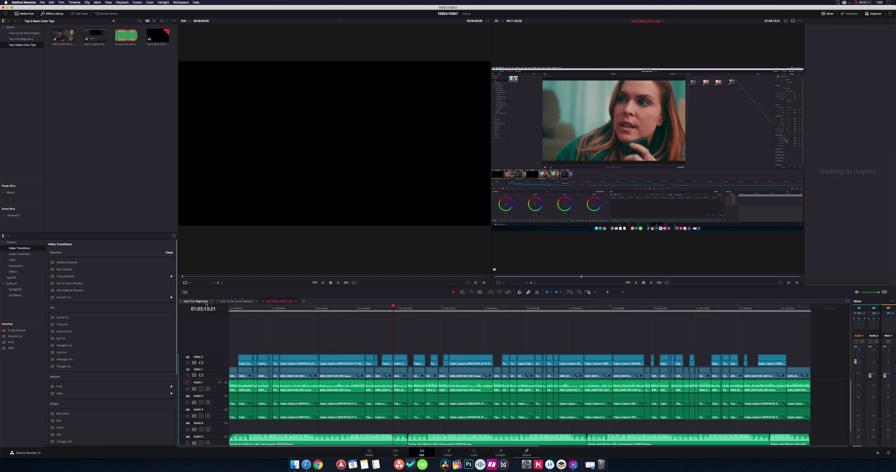
pyautogui.click(233, 302)
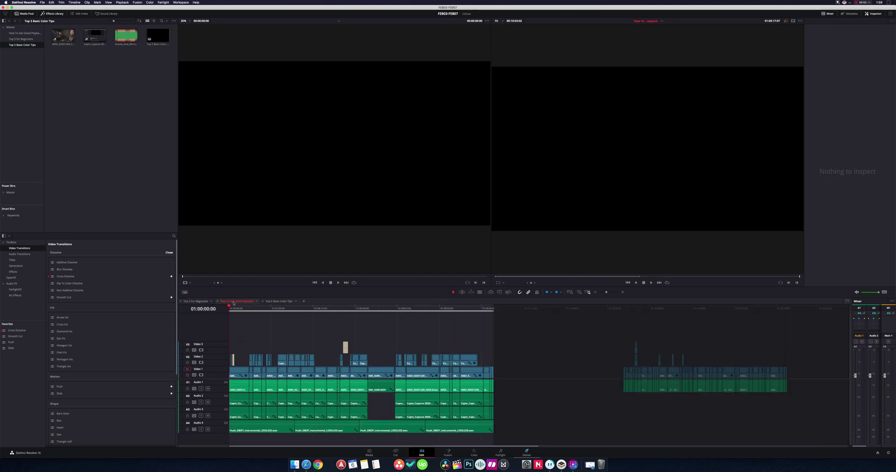
pyautogui.click(285, 302)
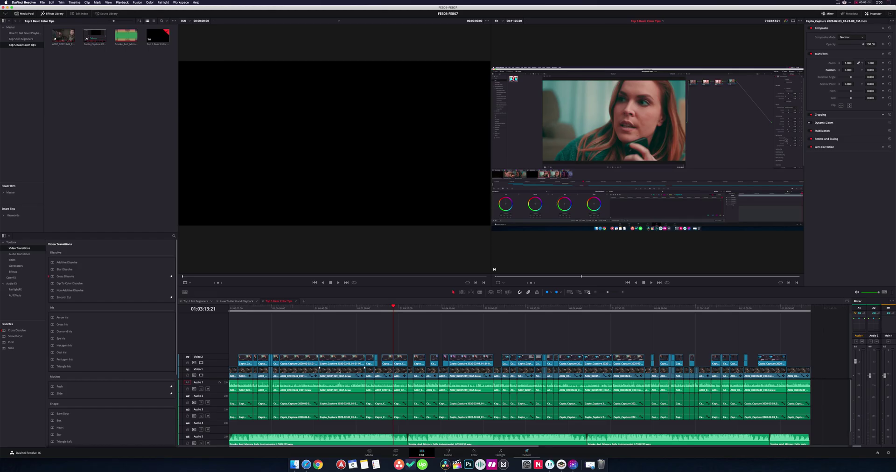
pyautogui.click(237, 301)
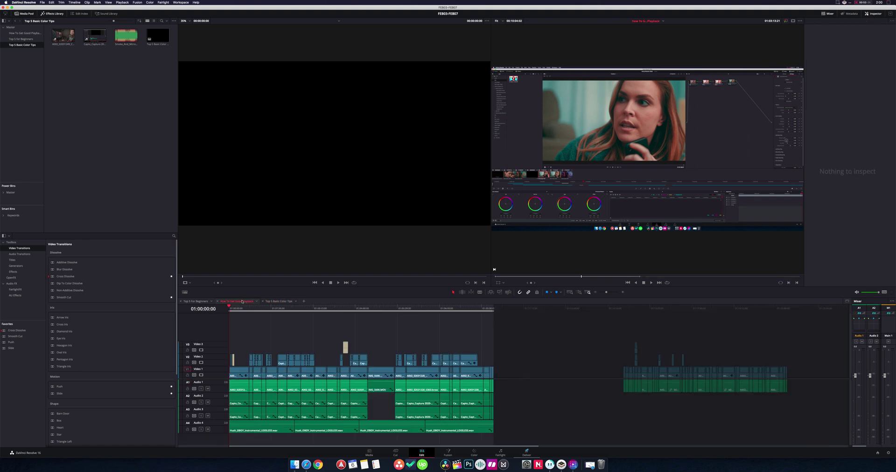
pyautogui.click(196, 301)
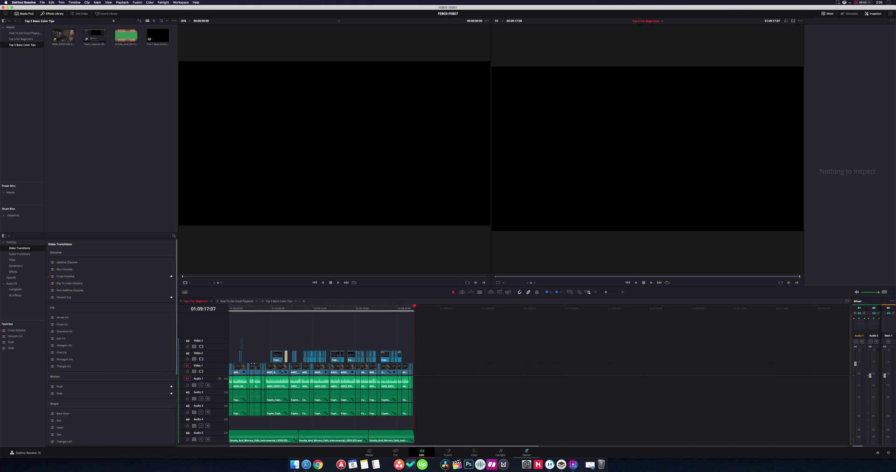
pyautogui.click(243, 301)
pyautogui.click(276, 302)
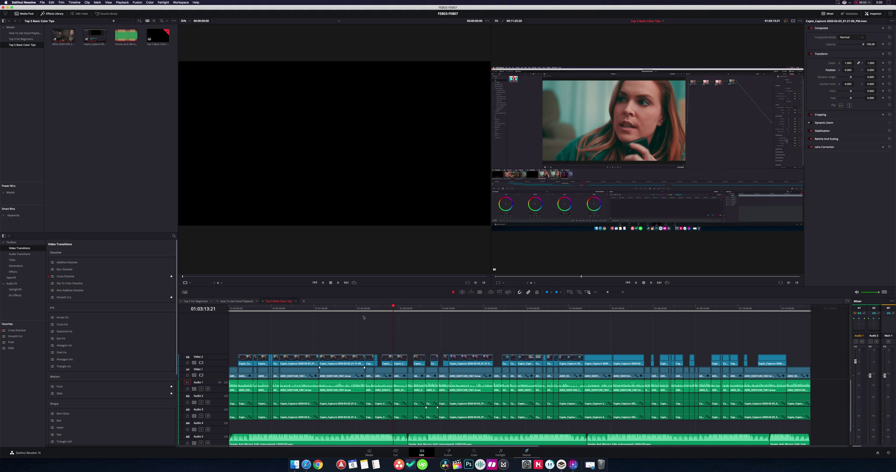
# Create a new empty timeline, then load the camera clip in the source viewer and scrub through it.
pyautogui.click(303, 302)
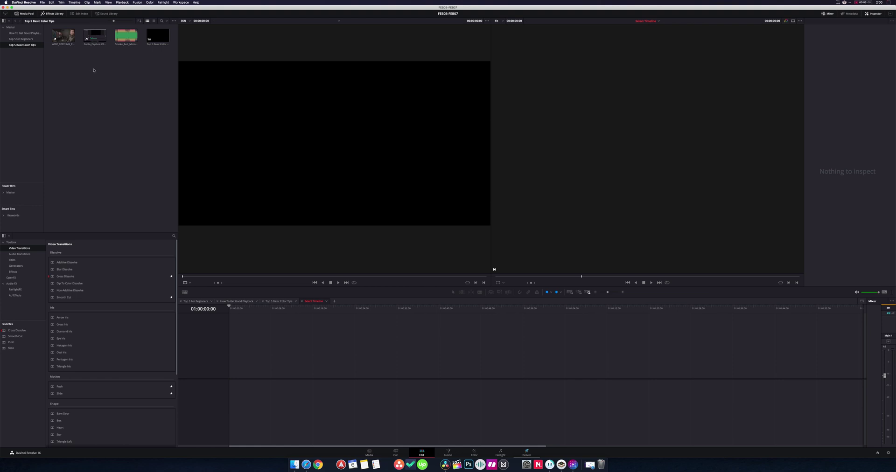
pyautogui.click(59, 35)
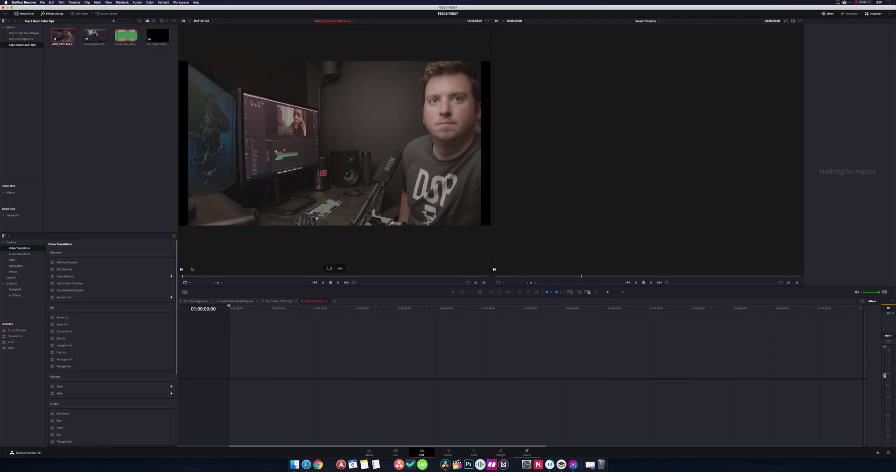
pyautogui.moveTo(191, 277); pyautogui.dragTo(338, 271)
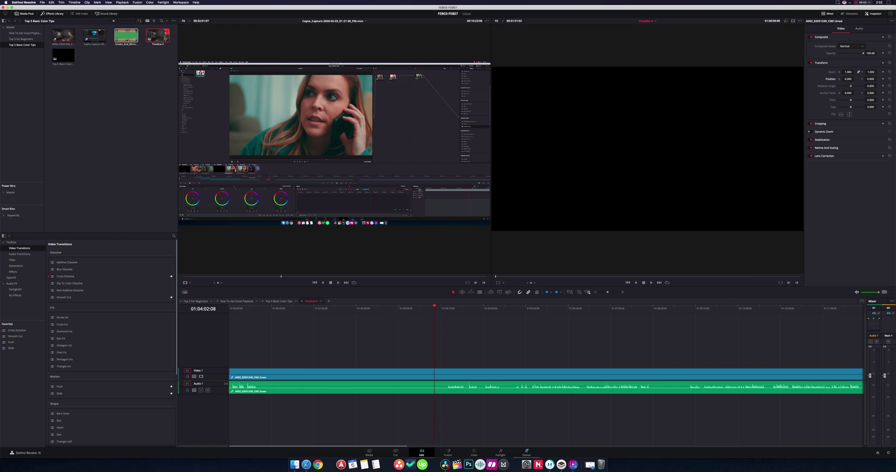
# Add the Capto_Capture recording onto Video 2, pull Audio 3's volume to silence and boost Audio 2.
pyautogui.moveTo(95, 36); pyautogui.dragTo(278, 361)
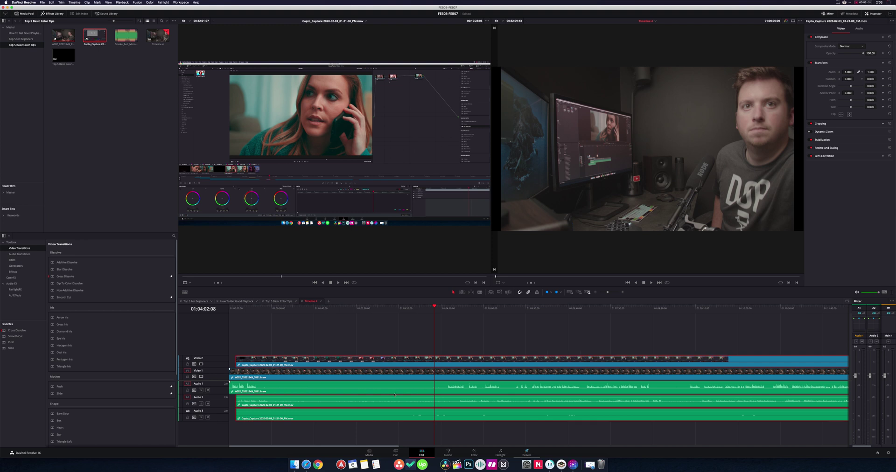
pyautogui.click(419, 412)
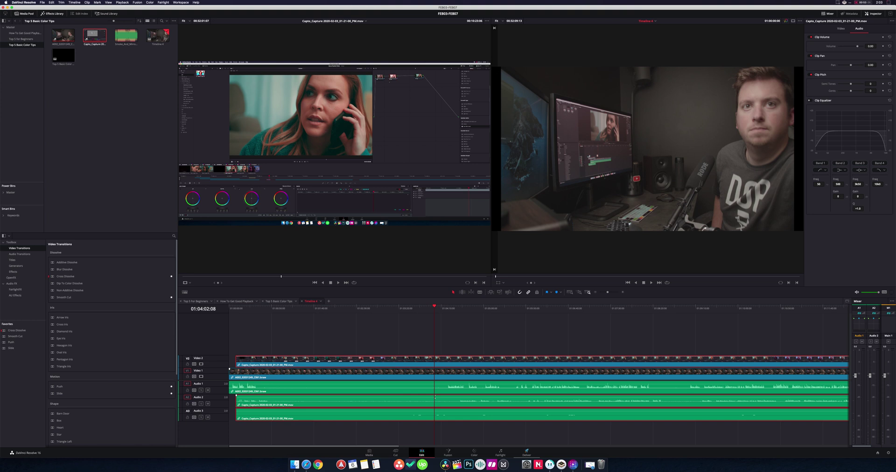
pyautogui.moveTo(459, 410); pyautogui.dragTo(468, 438)
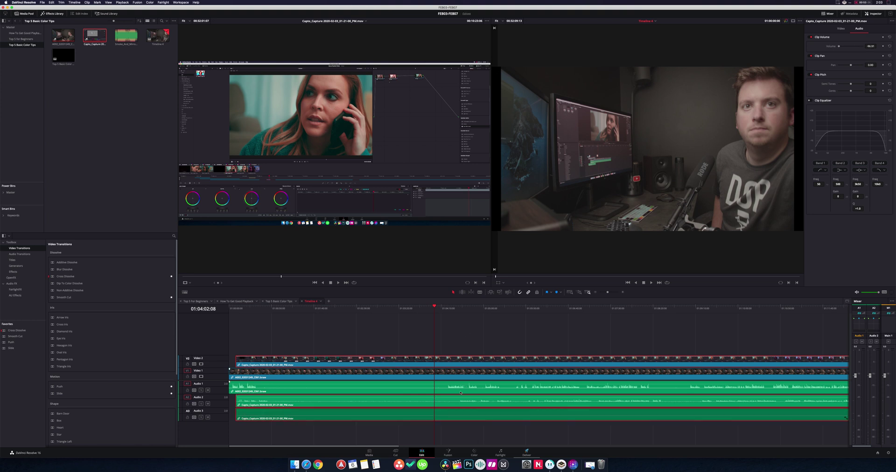
pyautogui.moveTo(459, 400); pyautogui.dragTo(438, 398)
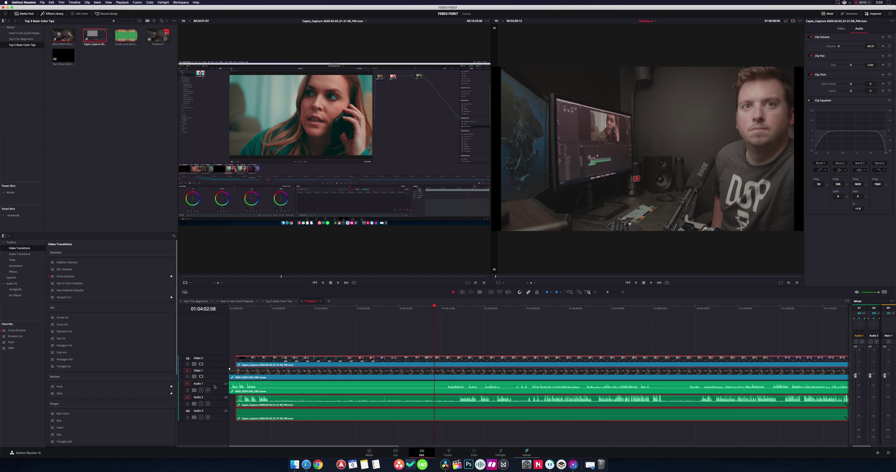
# Marquee-select all clips and move them later on the timeline.
pyautogui.moveTo(458, 340); pyautogui.dragTo(583, 448)
pyautogui.moveTo(455, 359); pyautogui.dragTo(492, 332)
pyautogui.scroll(3, 572, 376)
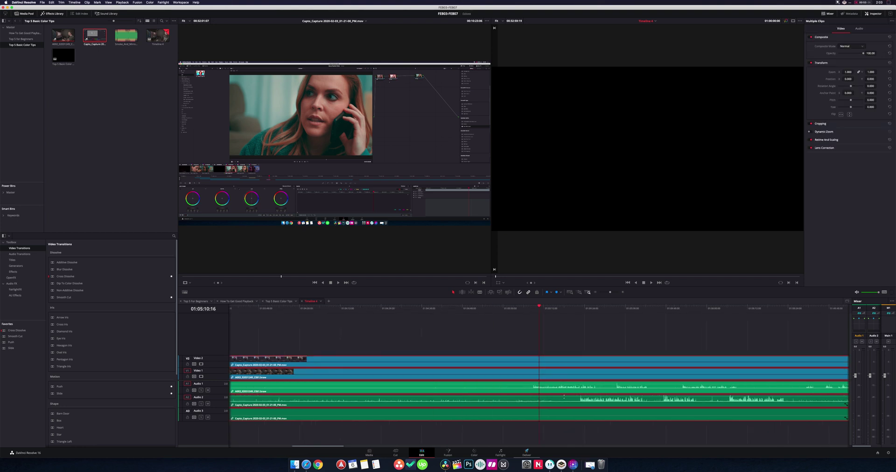
pyautogui.scroll(2, 563, 396)
# Play back to check the audio, then pull the screen recording's Audio 2 volume down to silence.
pyautogui.click(509, 395)
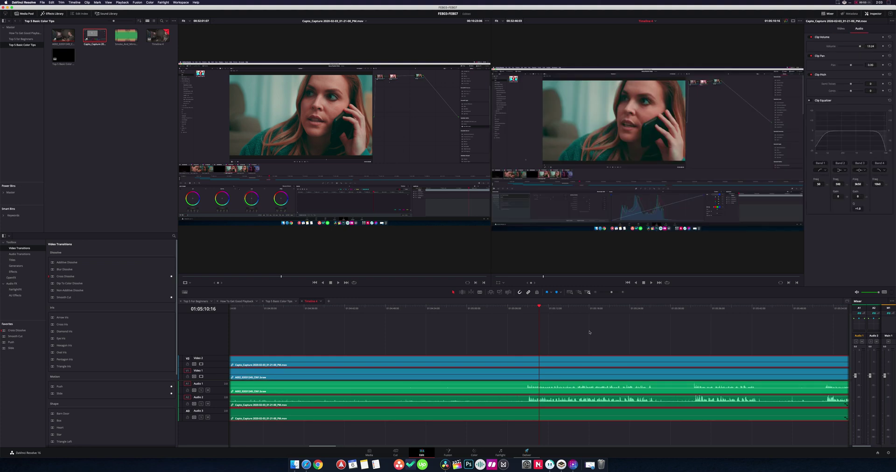
pyautogui.scroll(2, 532, 315)
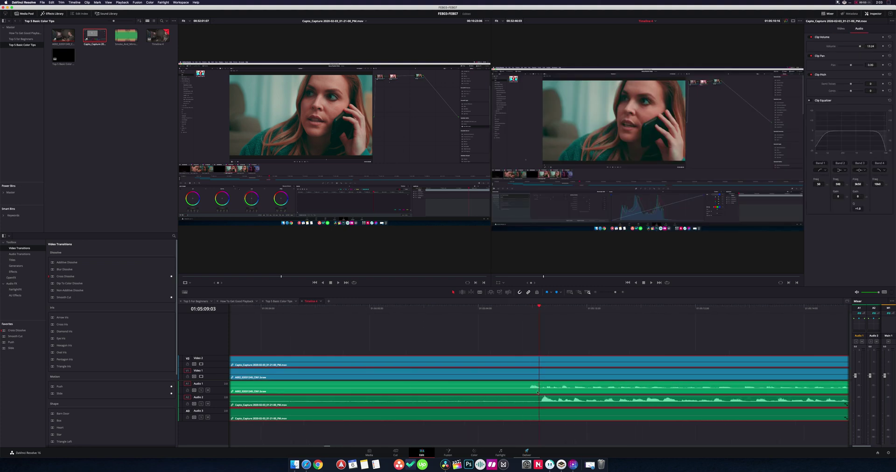
pyautogui.press('space')
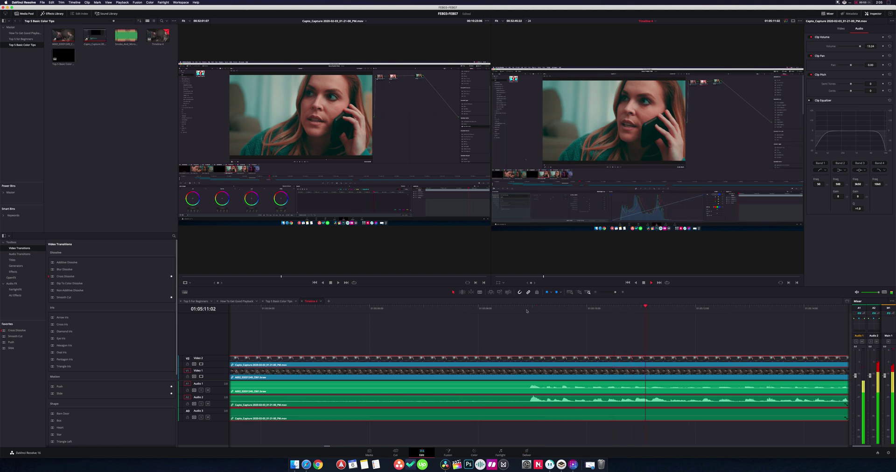
pyautogui.press('space')
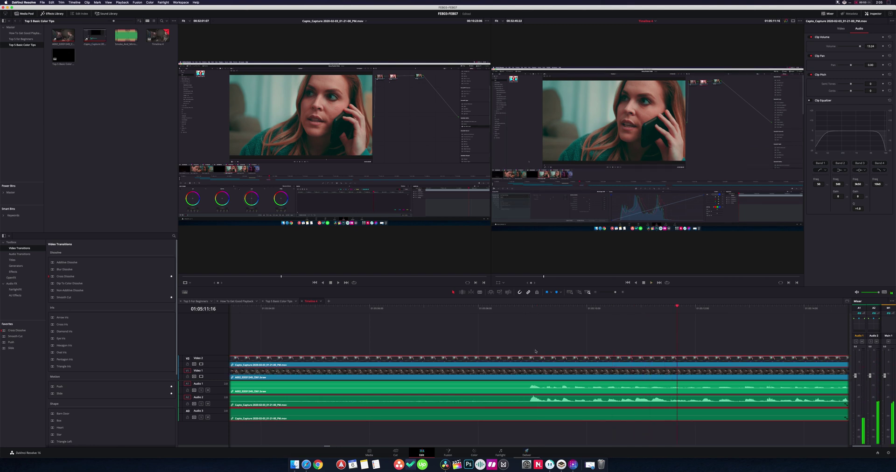
pyautogui.moveTo(528, 396); pyautogui.dragTo(518, 417)
# Save the project and fit the whole edit into view with Shift+Z.
pyautogui.press('super+s')
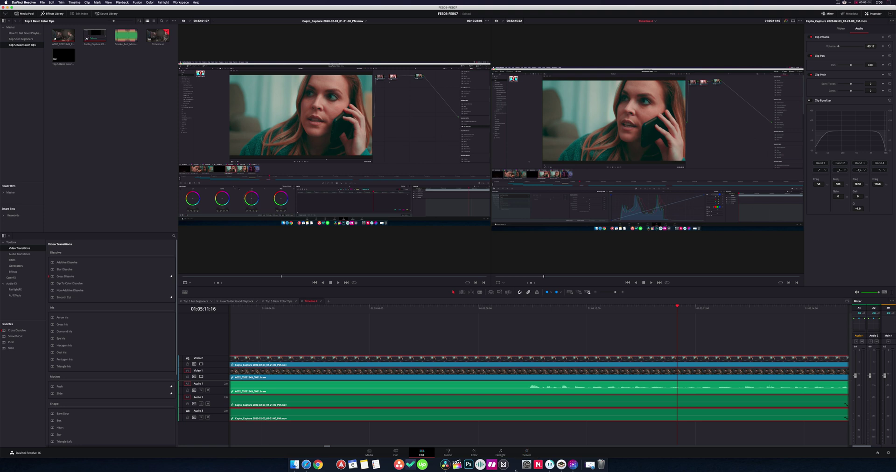
pyautogui.hotkey('shift', 'z')
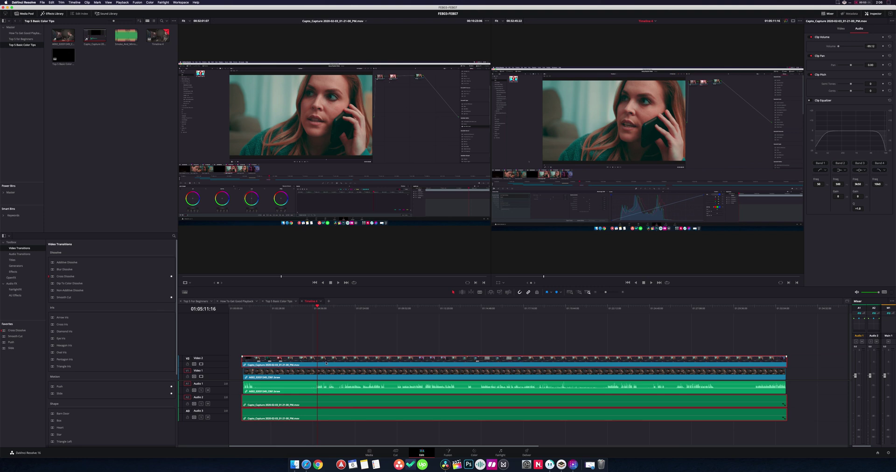
# With Video 2 hidden, set the camera clip's scaling to fill the frame, leaving V2 disabled.
pyautogui.click(334, 306)
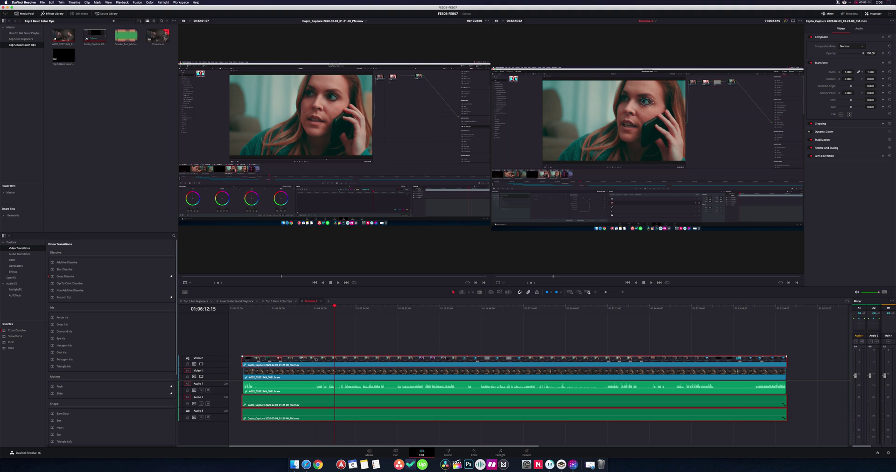
pyautogui.click(201, 364)
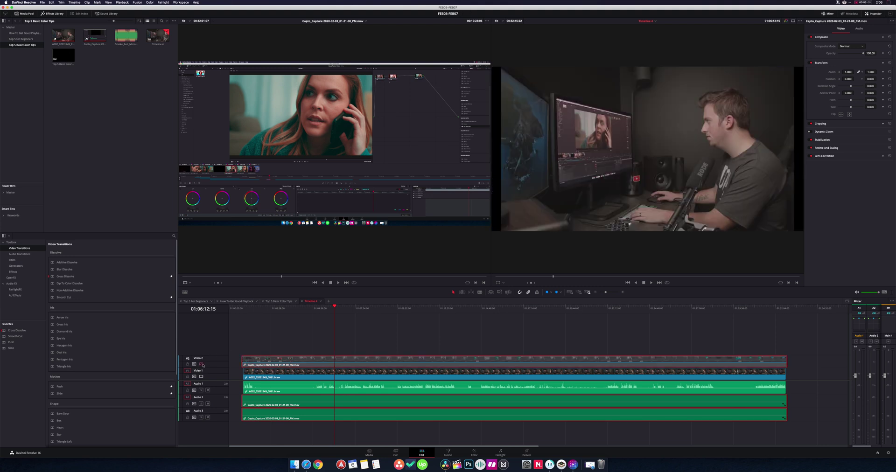
pyautogui.click(334, 373)
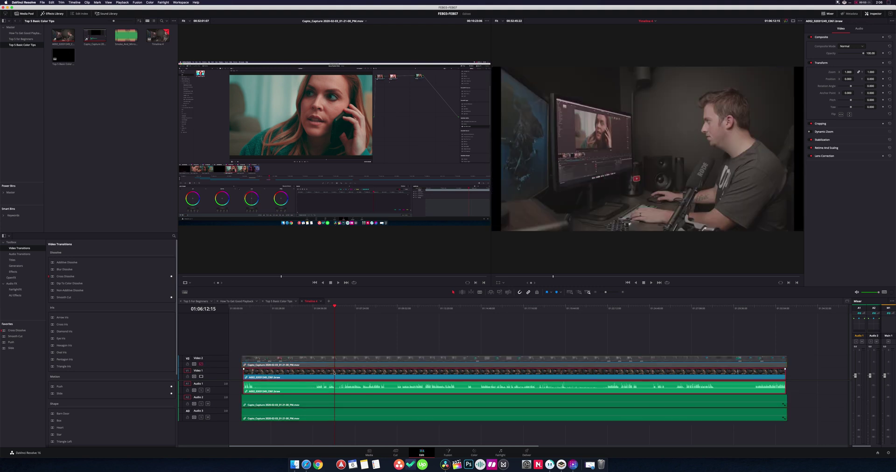
pyautogui.click(819, 148)
pyautogui.click(850, 170)
pyautogui.click(845, 191)
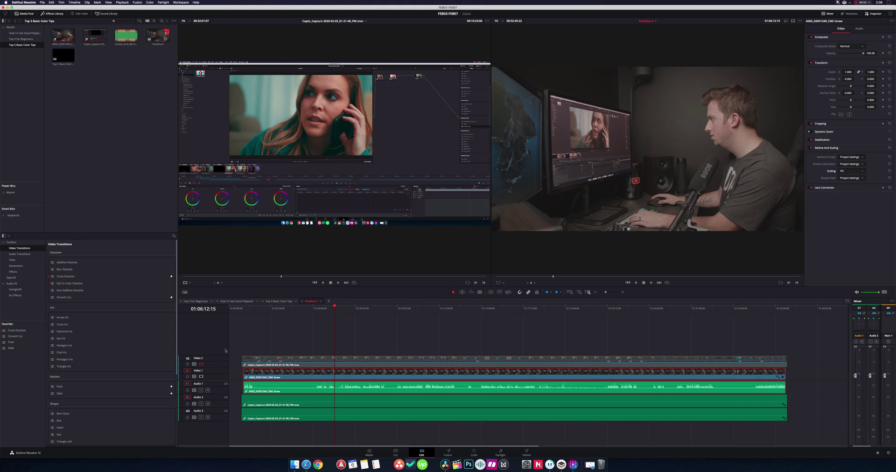
pyautogui.click(202, 365)
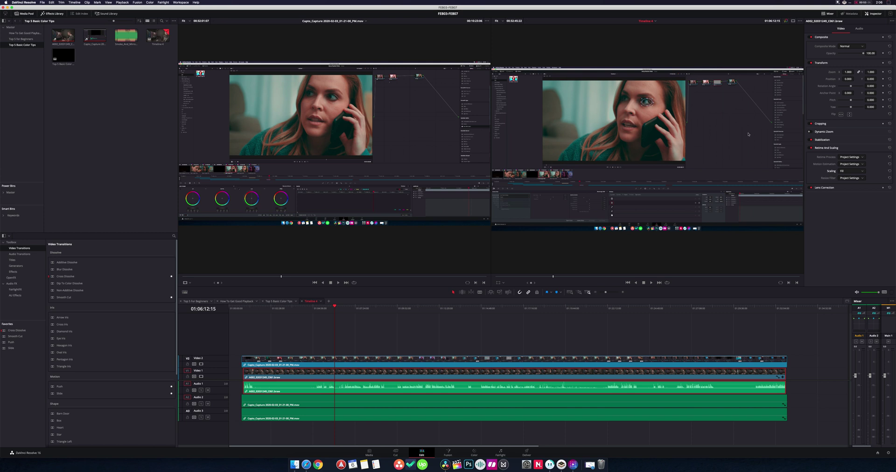
pyautogui.click(201, 364)
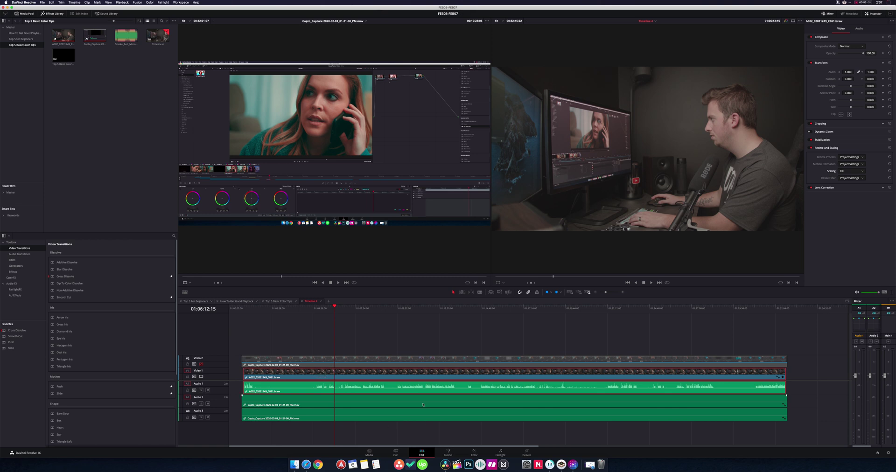
# On the Color page, apply the saved gallery still's grade to the camera clip.
pyautogui.click(474, 451)
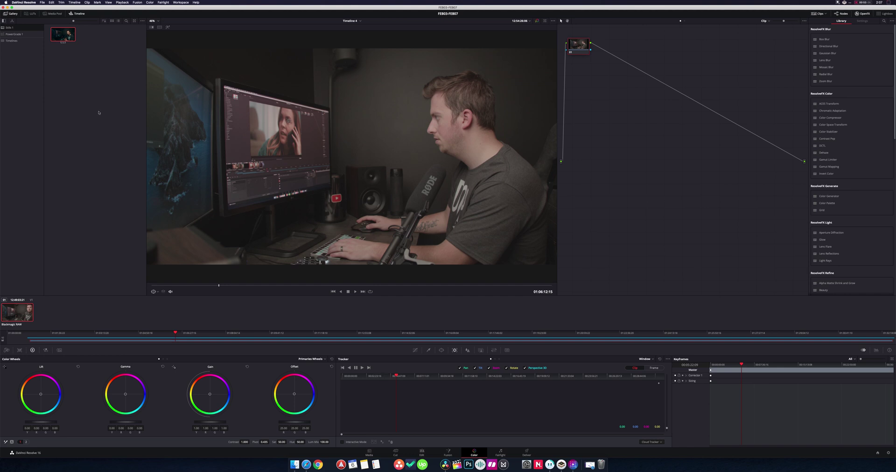
pyautogui.rightClick(61, 37)
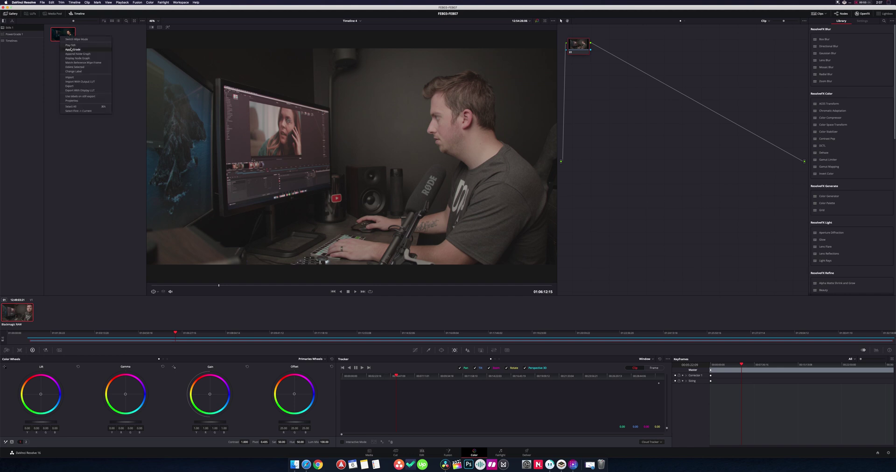
pyautogui.click(72, 49)
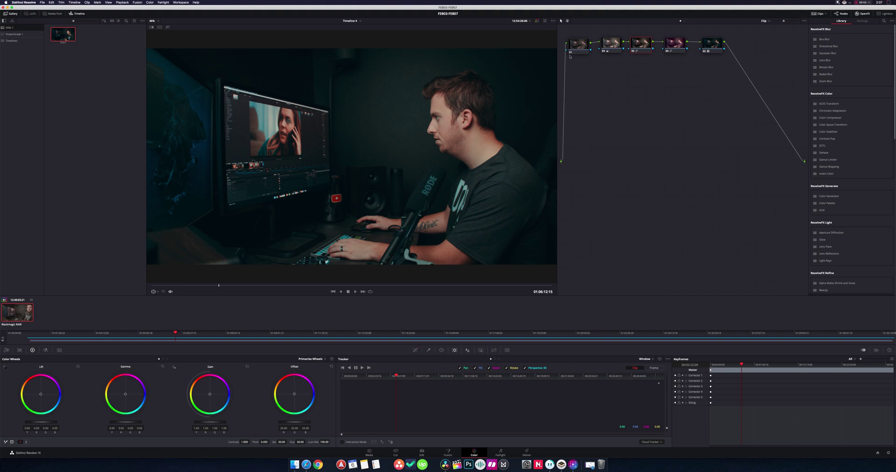
# Reveal the LUT used by the LUT node, then bypass that node.
pyautogui.rightClick(706, 44)
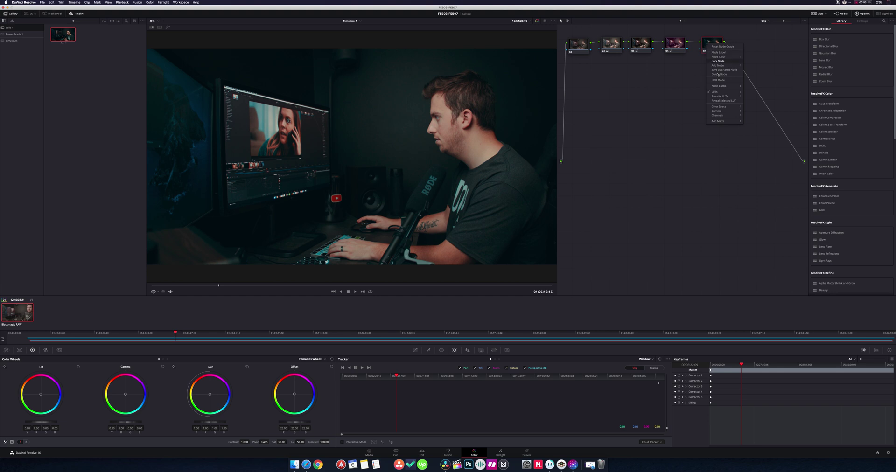
pyautogui.click(724, 101)
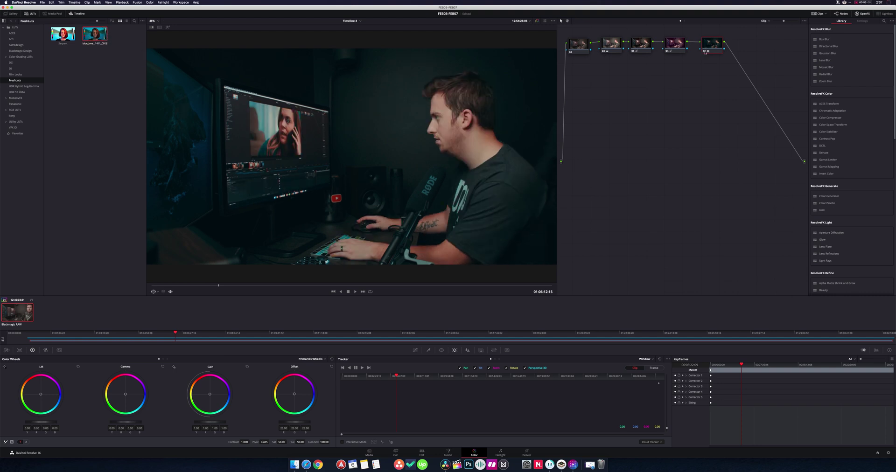
pyautogui.click(705, 51)
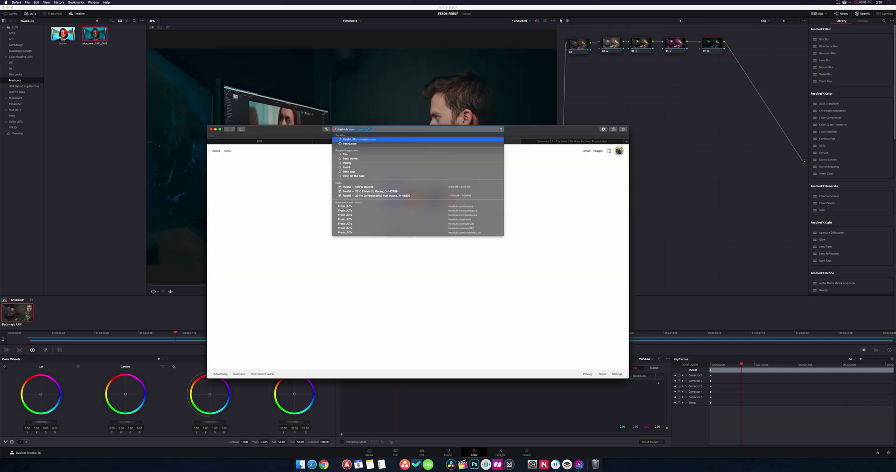
# Load freshluts.com, browse Blackmagic BMD Film 4K LUTs, open 'cine blue', then minimize the browser.
pyautogui.press('Return')
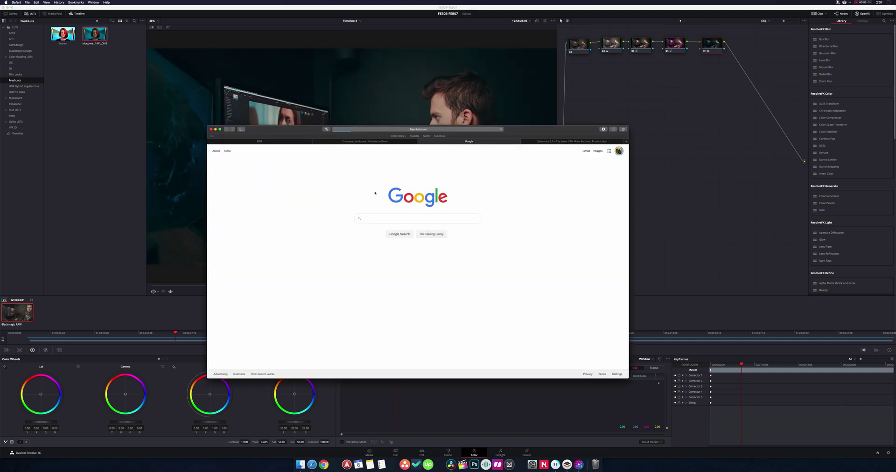
pyautogui.scroll(-10, 336, 238)
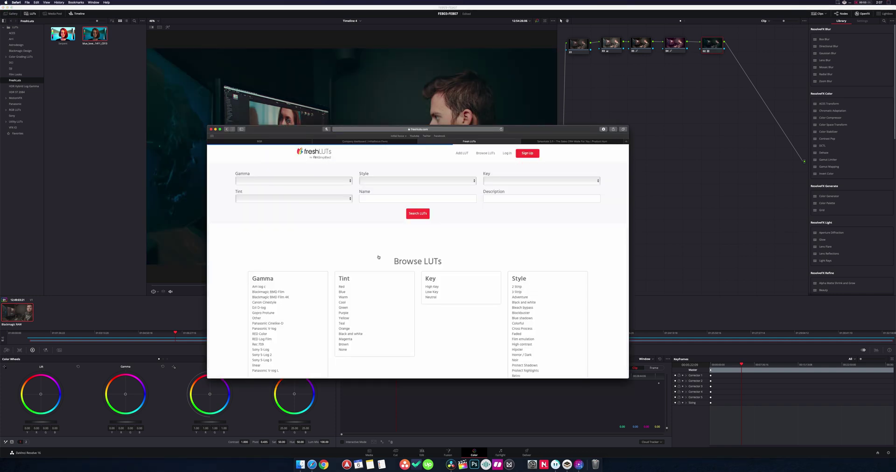
pyautogui.click(277, 297)
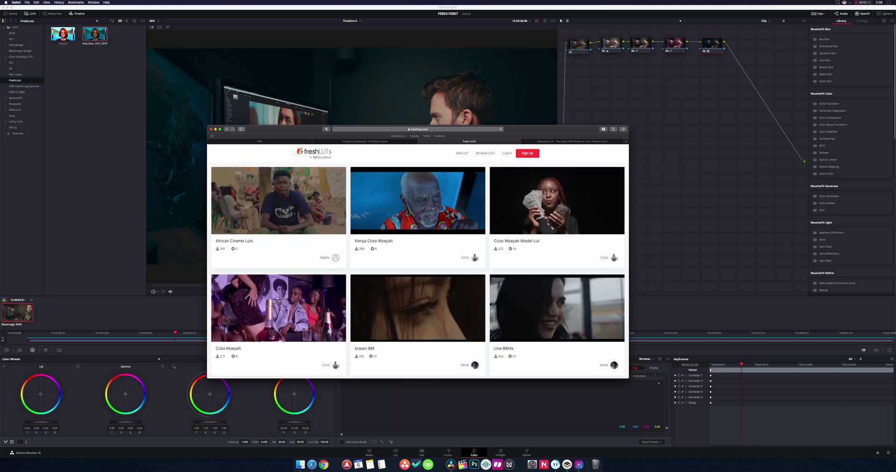
pyautogui.click(291, 287)
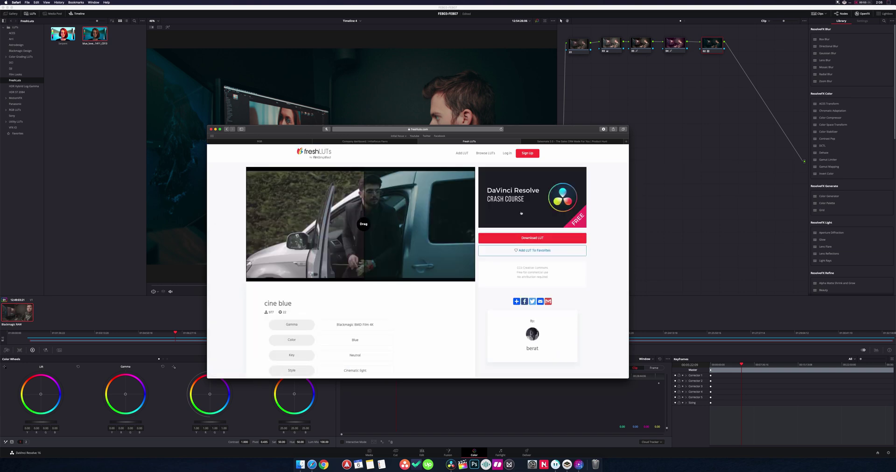
pyautogui.click(215, 129)
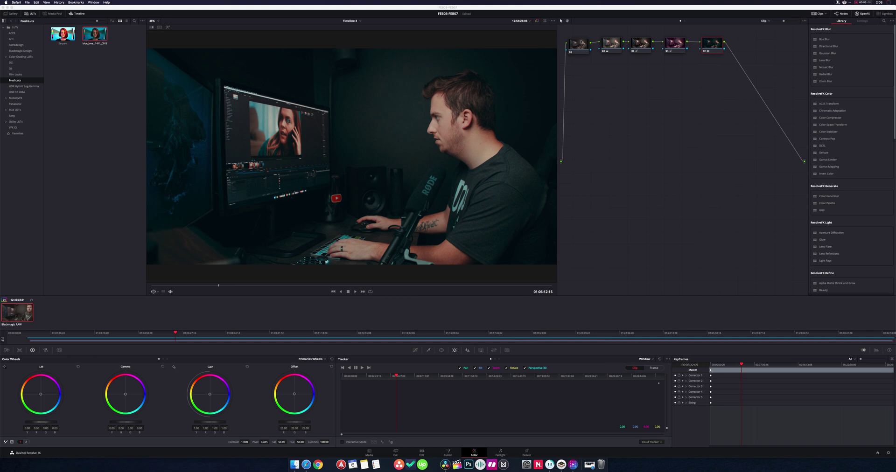
# On the Edit page, move the playhead to about 01:11:16 and play through the graded shot.
pyautogui.click(421, 452)
pyautogui.moveTo(413, 308)
pyautogui.mouseDown()
pyautogui.moveTo(477, 308)
pyautogui.moveTo(421, 306)
pyautogui.mouseUp()
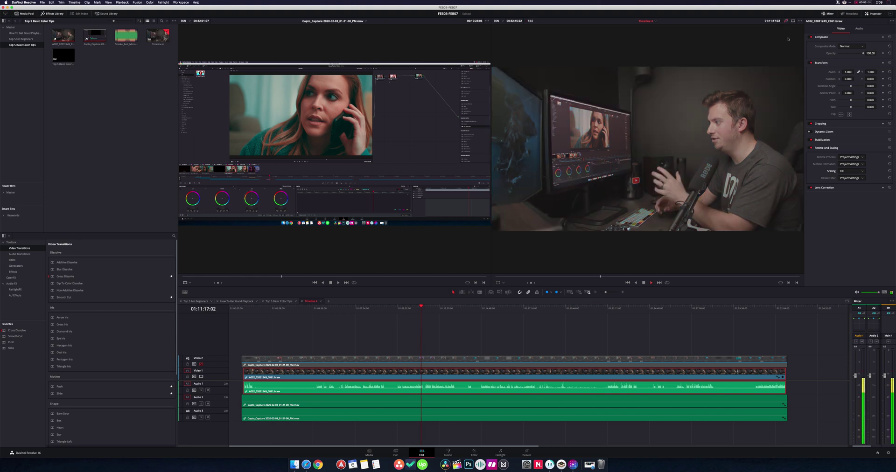
pyautogui.press('space')
pyautogui.press('space')
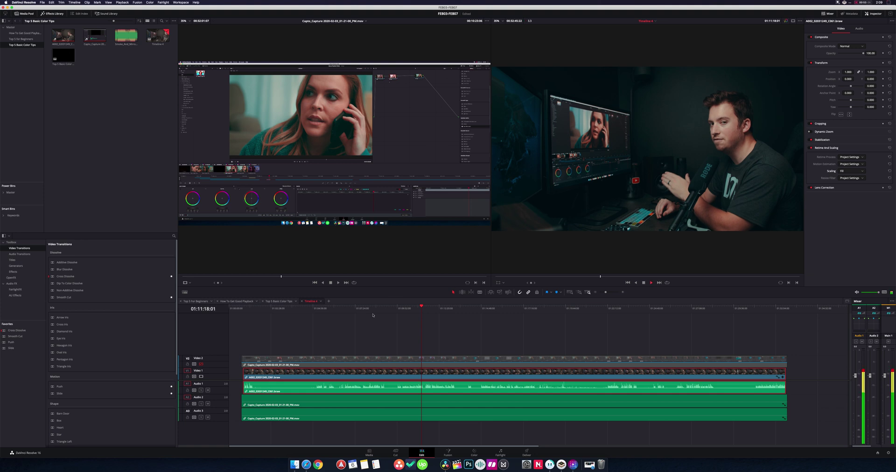
pyautogui.press('space')
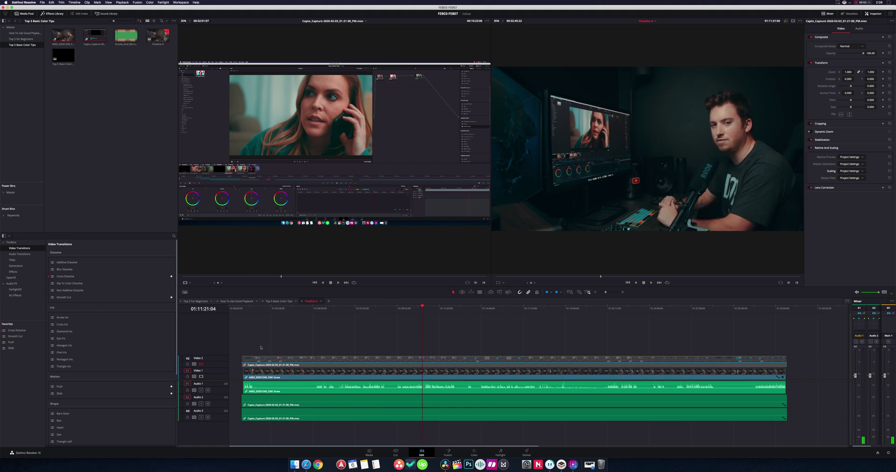
# Unlink all the timeline's video and audio clips, then select everything with Cmd+A and shift it slightly.
pyautogui.moveTo(261, 342); pyautogui.dragTo(330, 439)
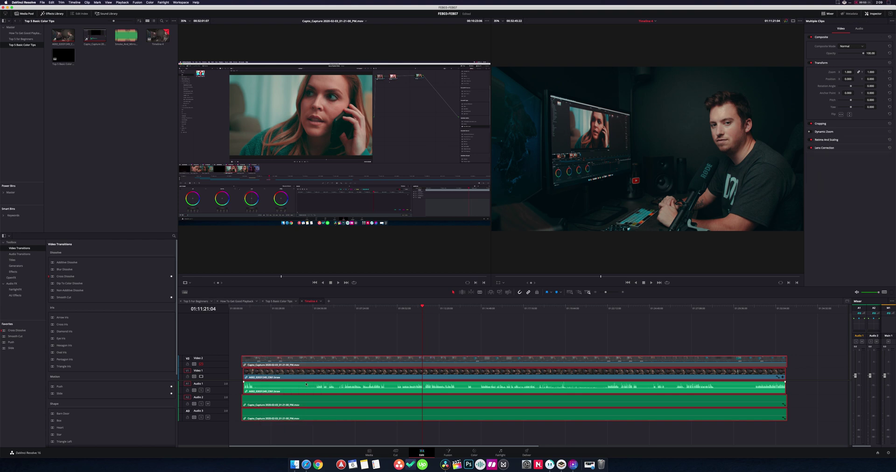
pyautogui.rightClick(291, 360)
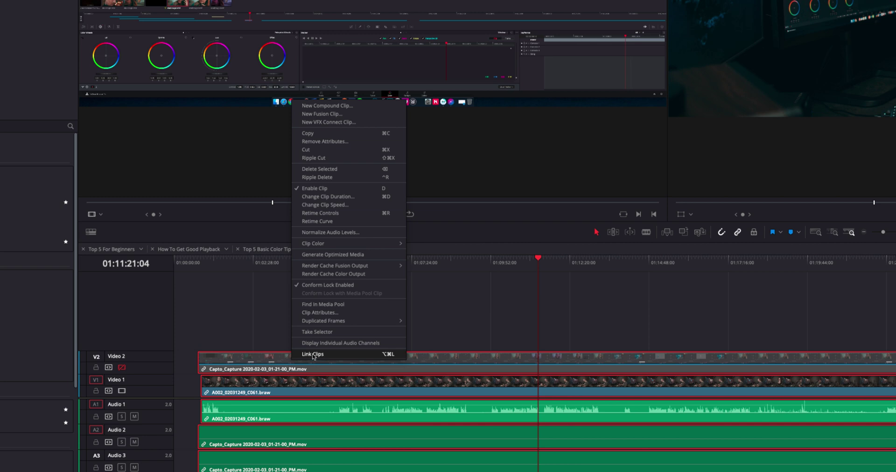
pyautogui.click(313, 354)
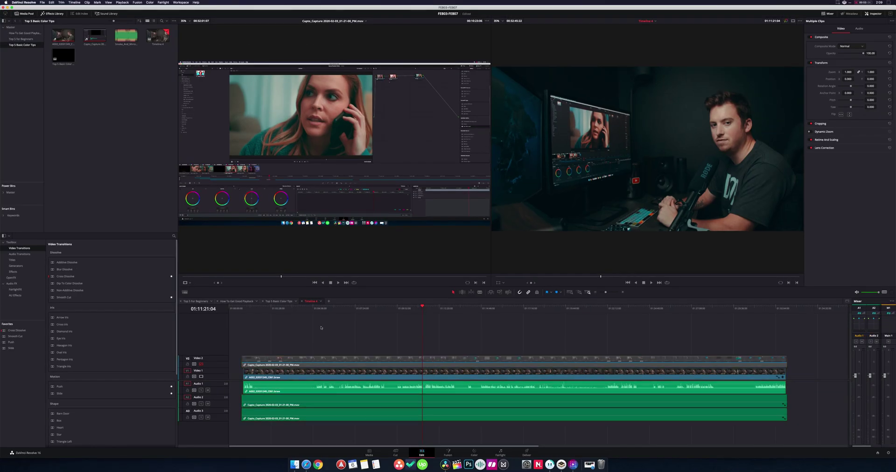
pyautogui.press('super+a')
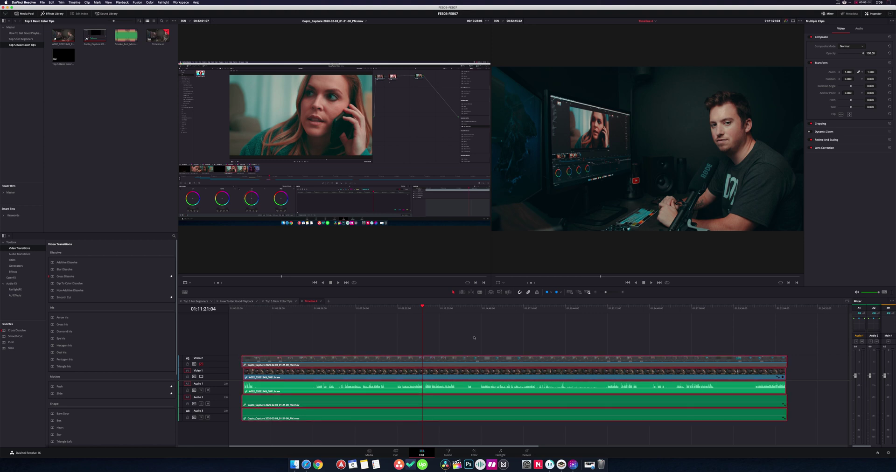
pyautogui.moveTo(463, 357); pyautogui.dragTo(480, 366)
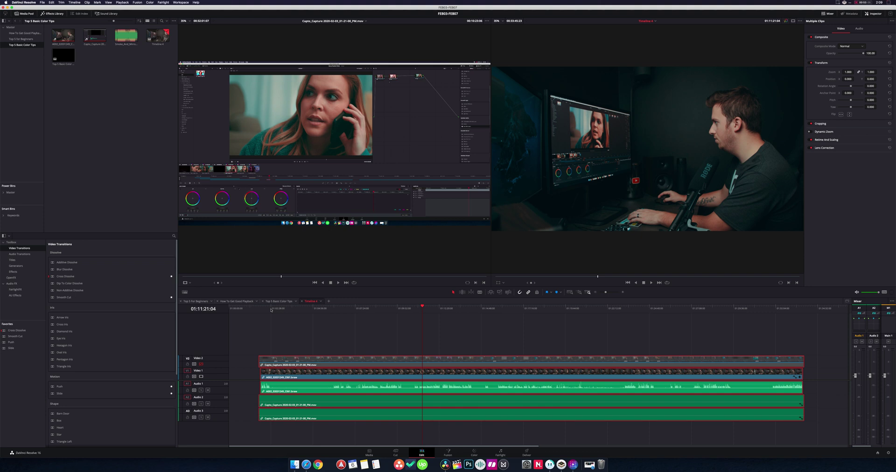
# Drag all clips back to the start of the timeline.
pyautogui.click(267, 309)
pyautogui.scroll(5, 293, 321)
pyautogui.moveTo(505, 361); pyautogui.dragTo(267, 361)
# Try a ripple trim start at 01:00:10:02, then undo it.
pyautogui.click(251, 309)
pyautogui.scroll(3, 251, 309)
pyautogui.click(321, 308)
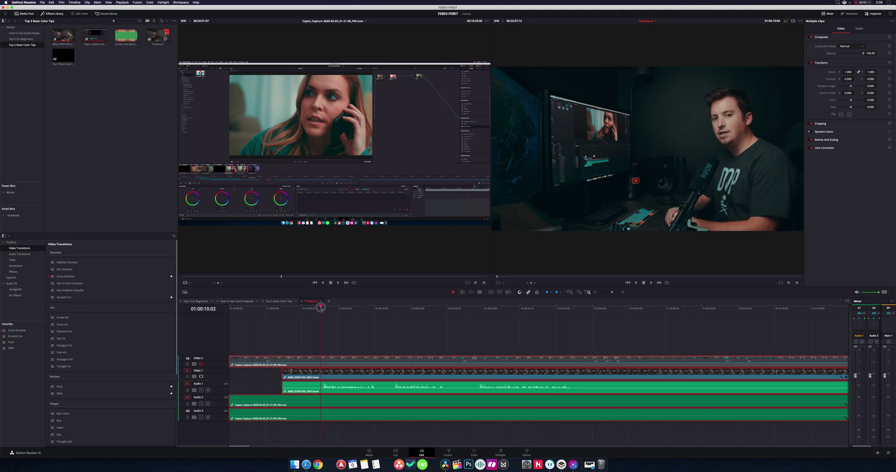
pyautogui.hotkey('ctrl', 'shift', '[')
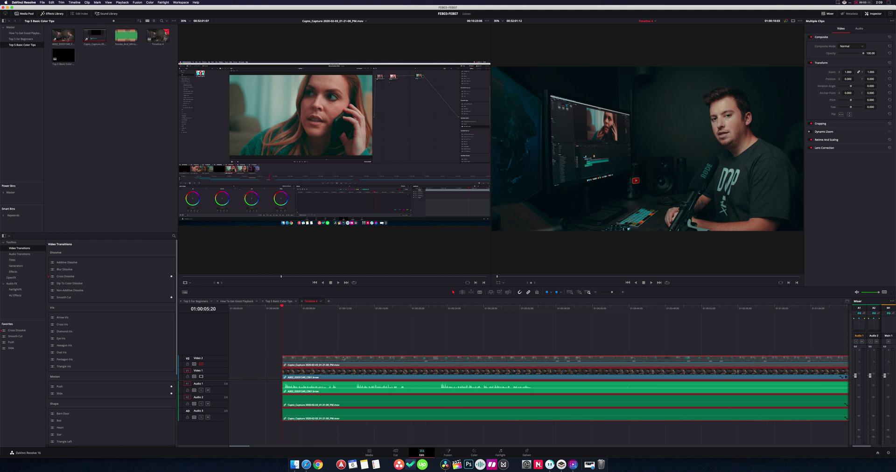
pyautogui.press('super+z')
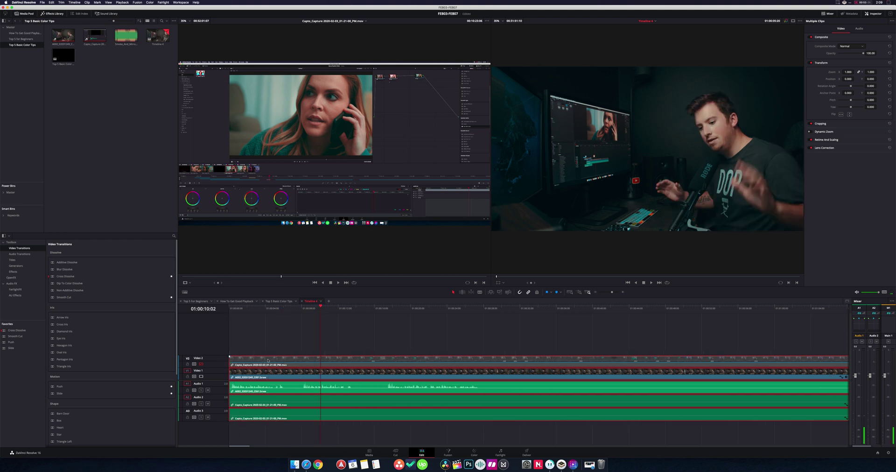
# Add a Cross Dissolve to the start of Video 1, then split all tracks at the playhead with Cmd+B.
pyautogui.moveTo(17, 330); pyautogui.dragTo(235, 371)
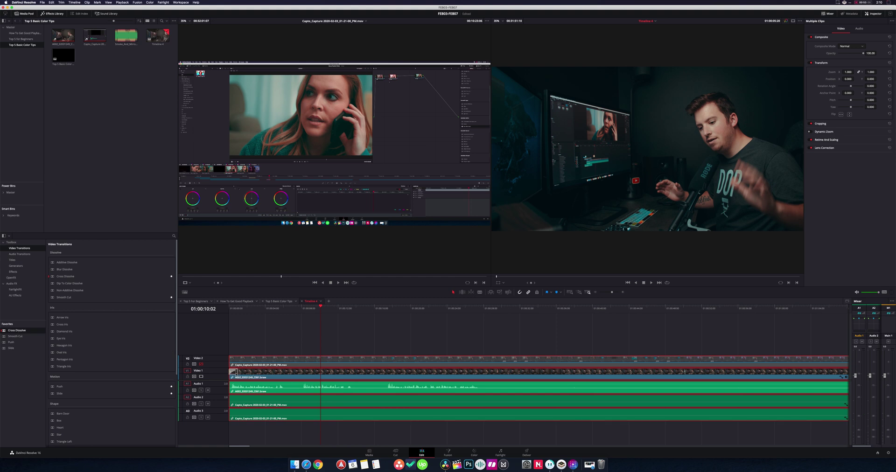
pyautogui.click(228, 309)
pyautogui.press('space')
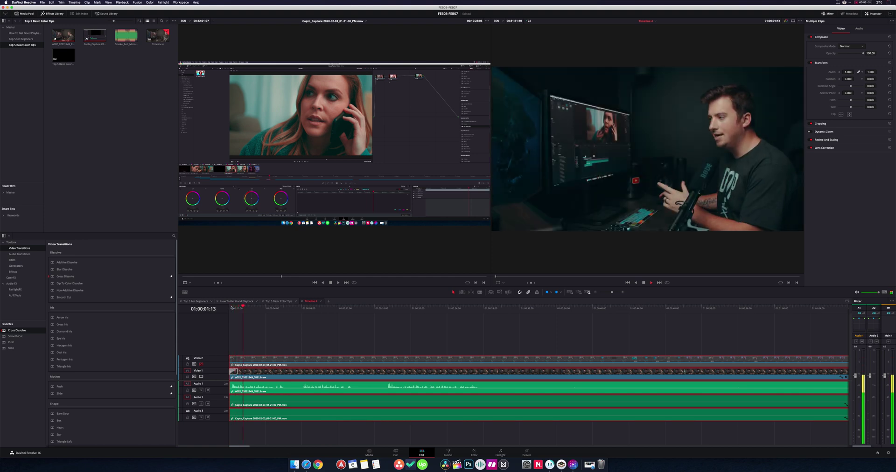
pyautogui.press('super+b')
pyautogui.press('space')
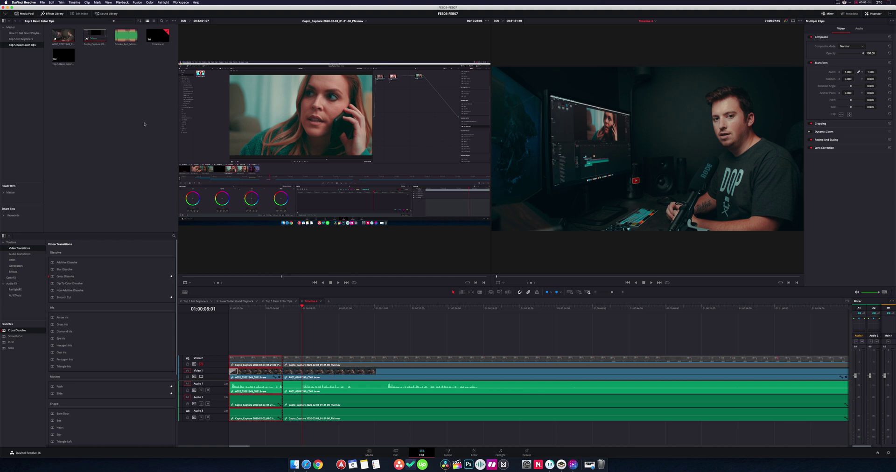
# Toggle Timeline > Selection Follows Playhead and move the playhead between the two sections to test it.
pyautogui.click(74, 2)
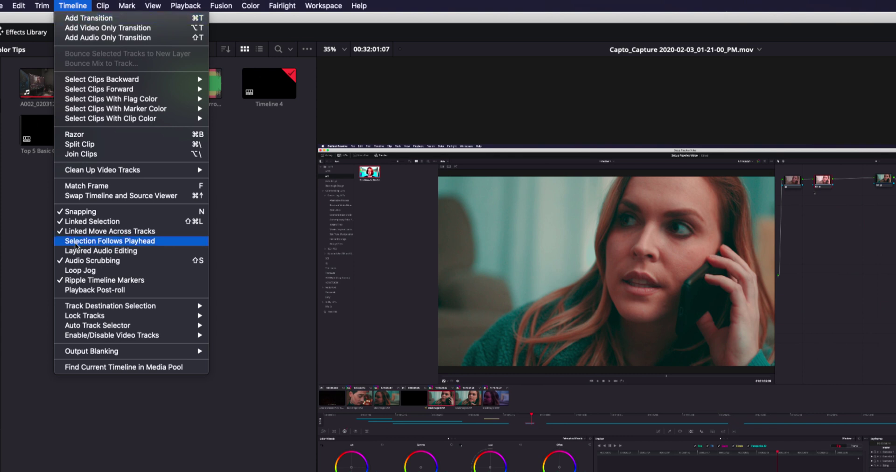
pyautogui.click(123, 242)
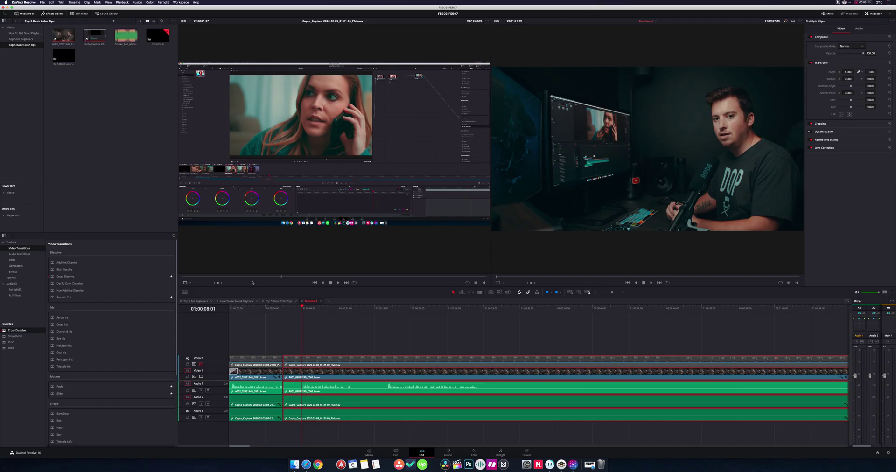
pyautogui.click(263, 319)
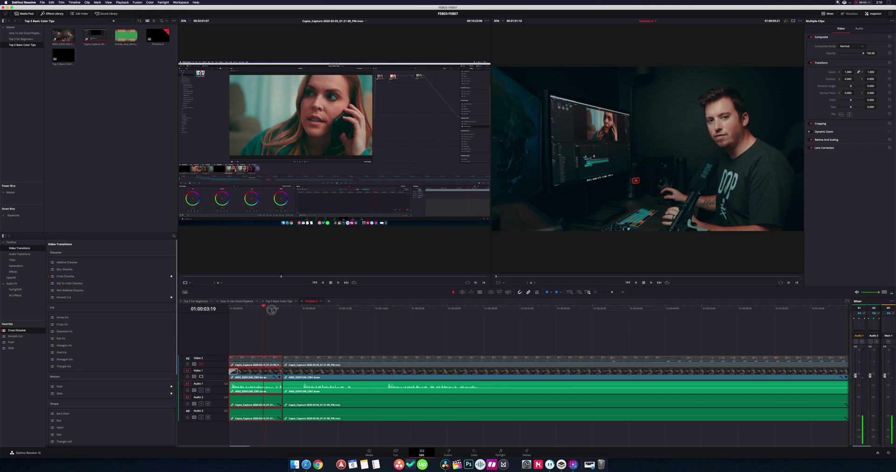
pyautogui.click(299, 309)
pyautogui.hotkey('shift', 'Left')
pyautogui.hotkey('shift', 'Left')
pyautogui.hotkey('shift', 'Left')
pyautogui.hotkey('shift', 'Left')
pyautogui.click(296, 309)
pyautogui.click(273, 309)
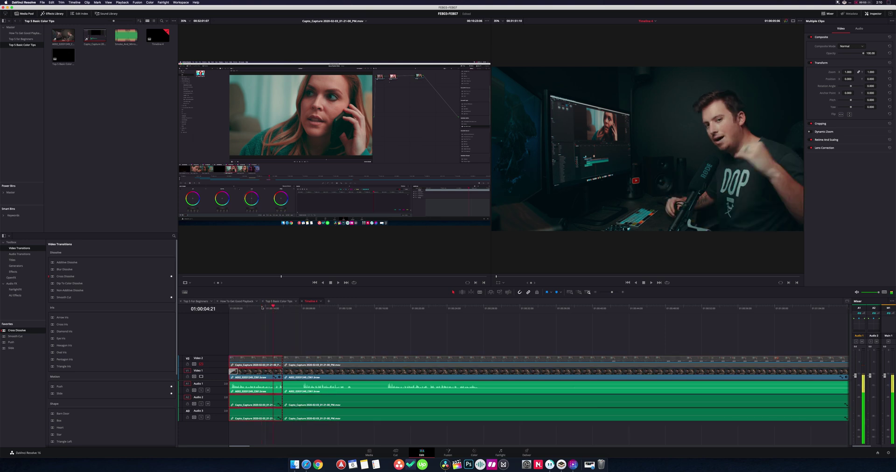
# Toggle Selection Follows Playhead again, test-trim the first section, undo, and park the playhead at 01:00:06:17.
pyautogui.click(74, 2)
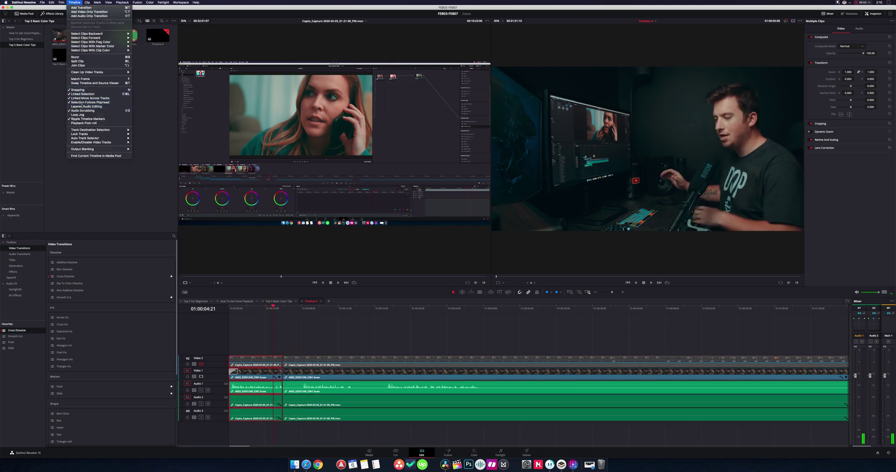
pyautogui.click(90, 102)
pyautogui.click(270, 309)
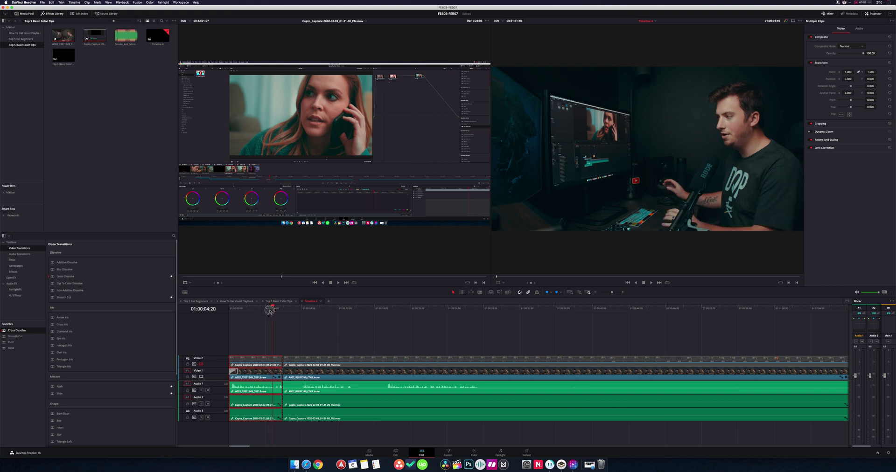
pyautogui.hotkey('shift', ']')
pyautogui.hotkey('ctrl', 'z')
pyautogui.moveTo(270, 309); pyautogui.dragTo(302, 309)
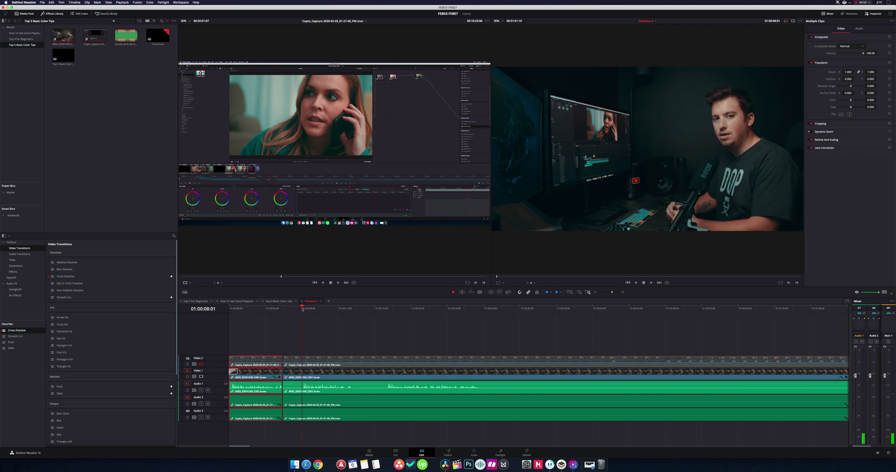
# Save the project with Cmd+S and enable Selection Follows Playhead.
pyautogui.press('super+s')
pyautogui.click(76, 2)
pyautogui.click(86, 102)
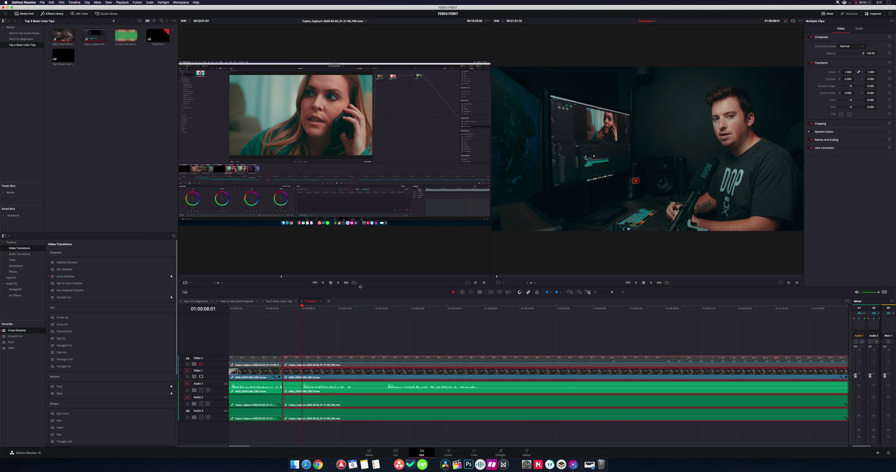
# Play through the edit and blade all tracks at 01:00:48:03 and 01:00:54:15.
pyautogui.press('super+equal')
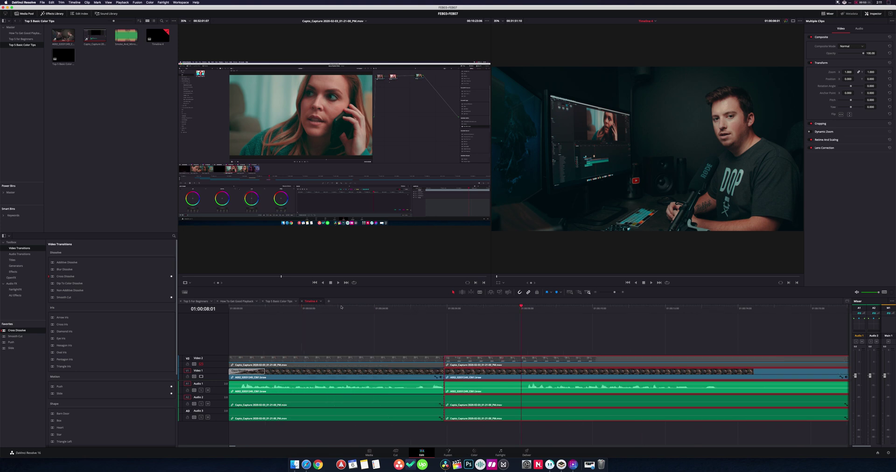
pyautogui.click(435, 310)
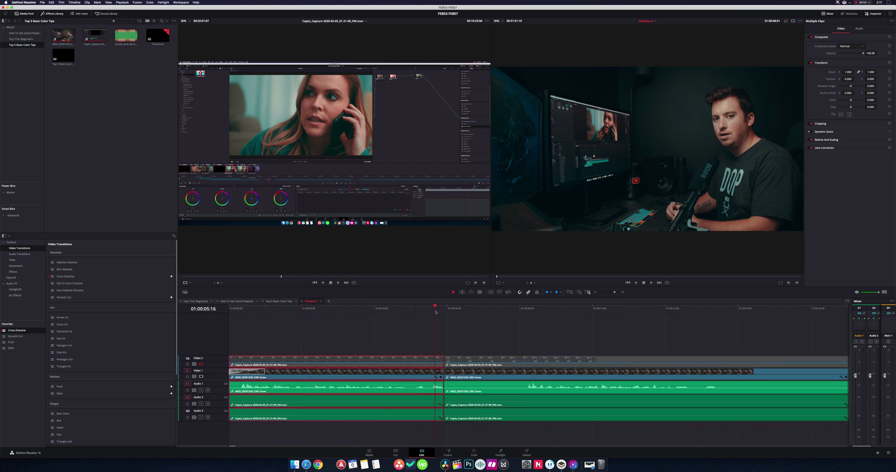
pyautogui.press('space')
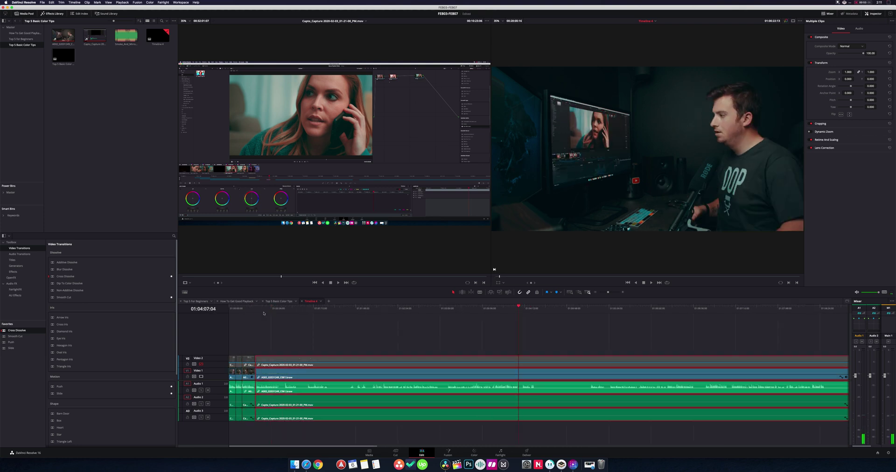
pyautogui.click(273, 309)
pyautogui.moveTo(273, 309); pyautogui.dragTo(285, 309)
pyautogui.press('super+b')
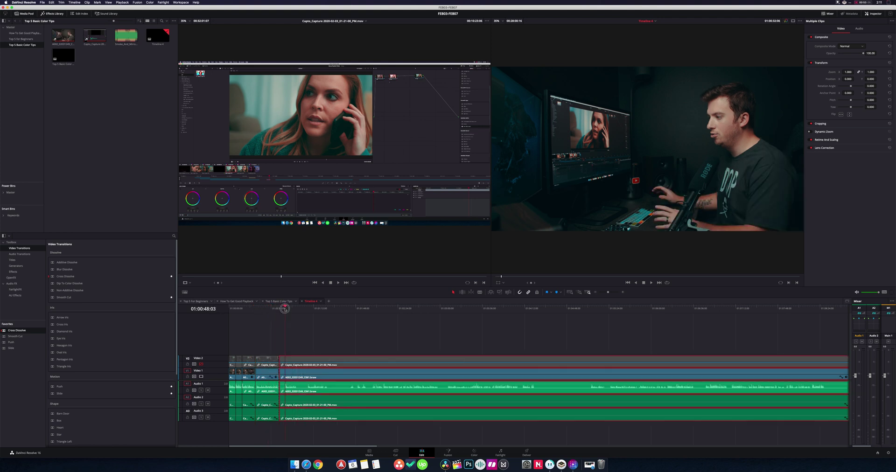
pyautogui.moveTo(285, 309); pyautogui.dragTo(301, 308)
pyautogui.press('super+b')
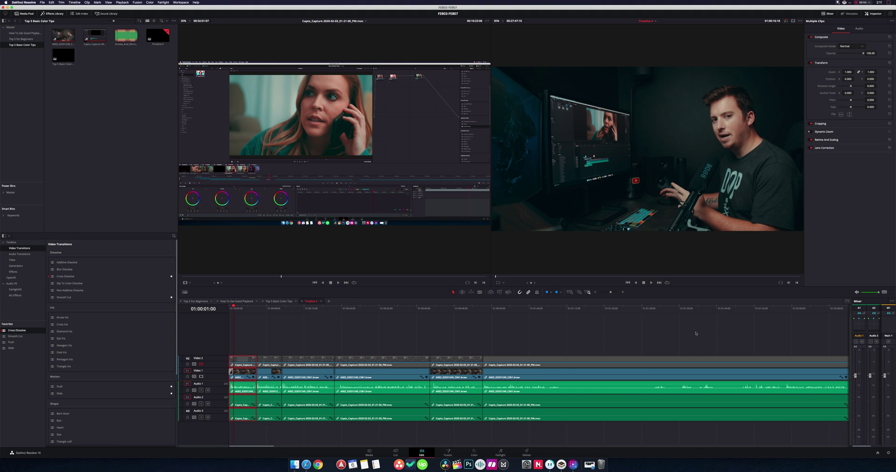
# Zoom in to check the new cuts, snap the playhead to a clip boundary, then fit the timeline.
pyautogui.press('super+equal')
pyautogui.press('super+equal')
pyautogui.press('super+equal')
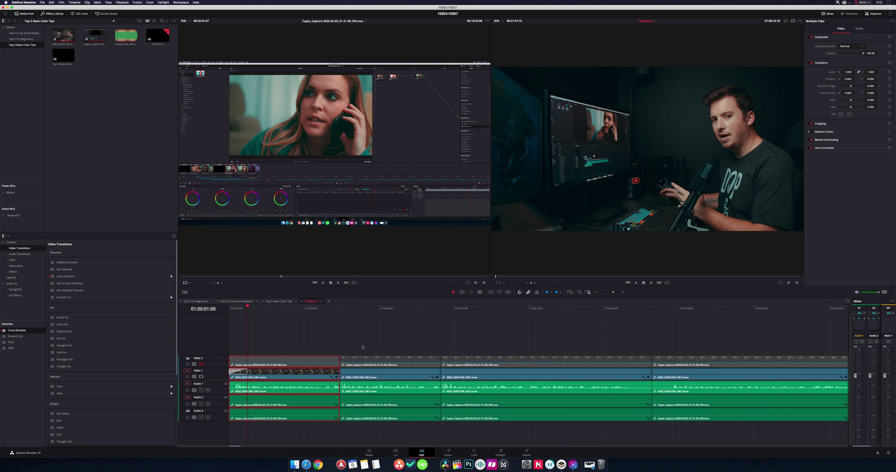
pyautogui.press('super+equal')
pyautogui.moveTo(662, 305); pyautogui.dragTo(681, 306)
pyautogui.press('Up')
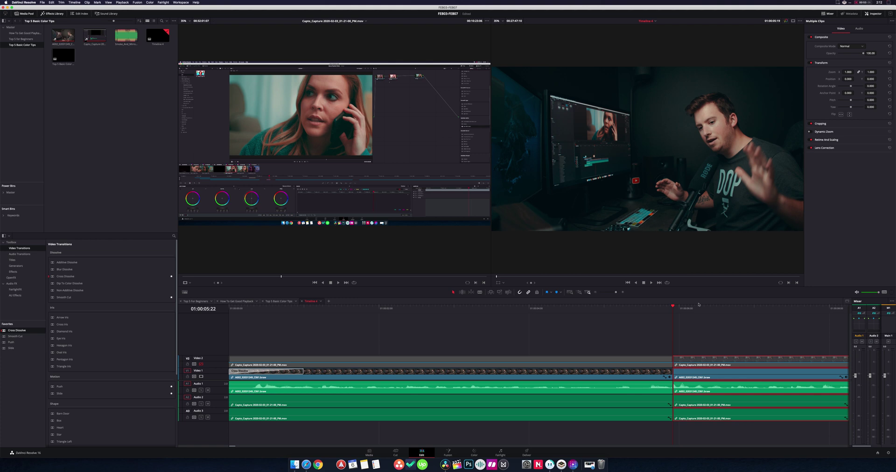
pyautogui.hotkey('shift', 'z')
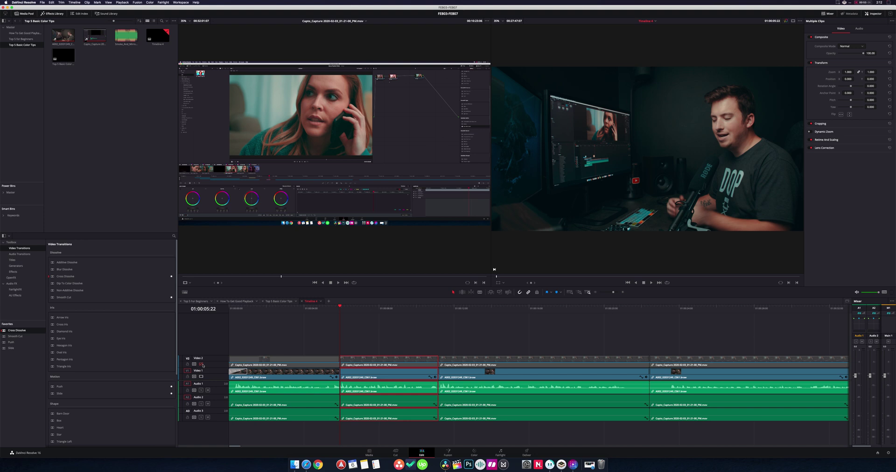
# Re-enable the Video 2 track, fit the full sequence in view, then zoom in two steps.
pyautogui.click(202, 365)
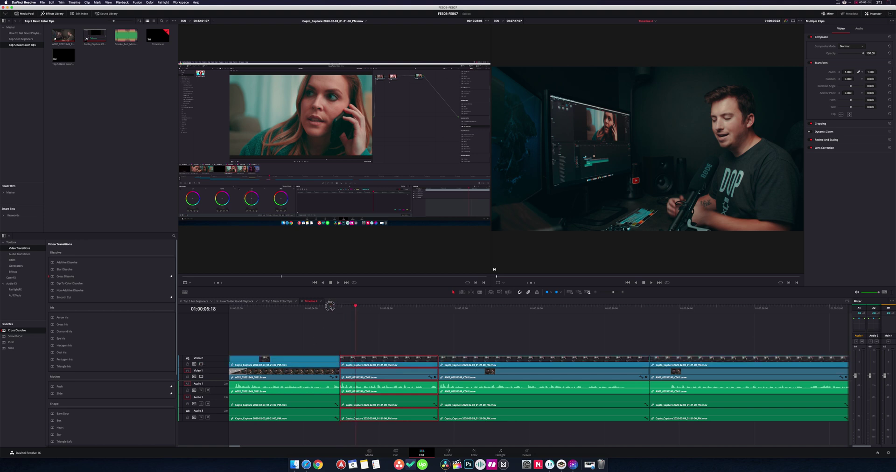
pyautogui.click(313, 306)
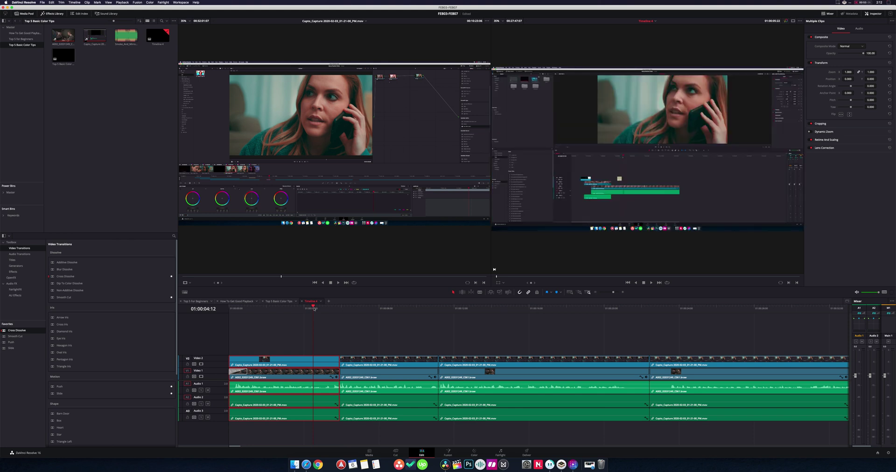
pyautogui.hotkey('shift', 'z')
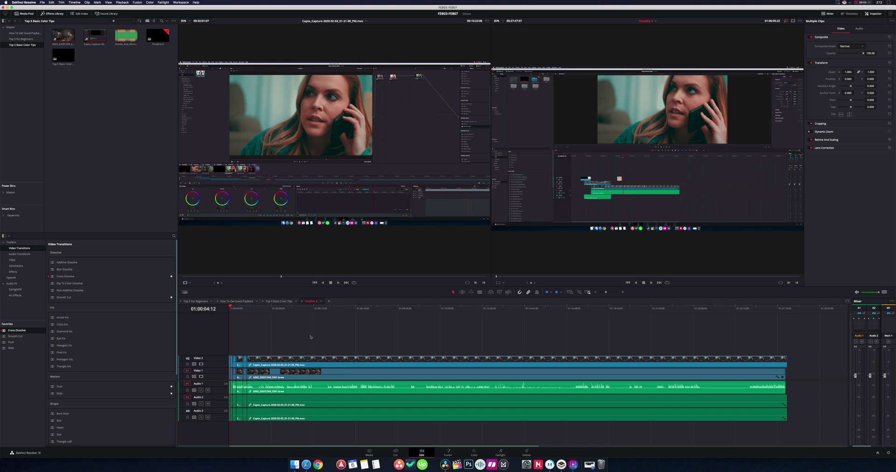
pyautogui.press('super+equal')
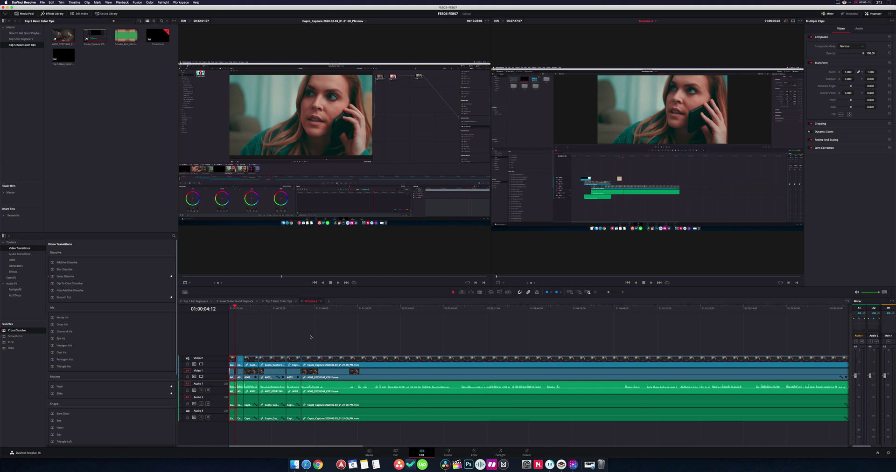
pyautogui.press('super+equal')
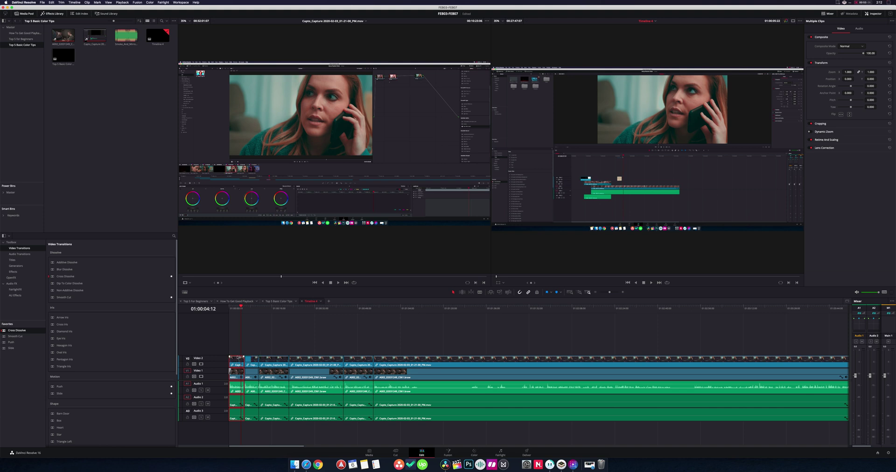
# Select every clip on all tracks and link them together.
pyautogui.hotkey('shift', 'z')
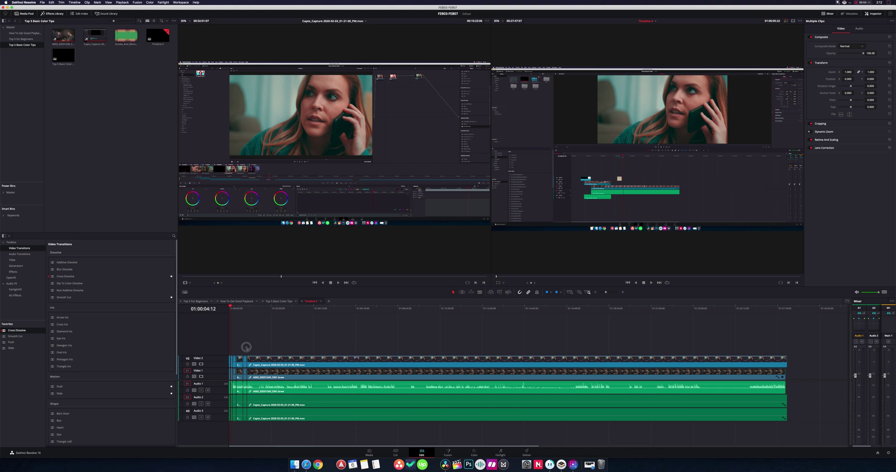
pyautogui.press('super+a')
pyautogui.rightClick(259, 359)
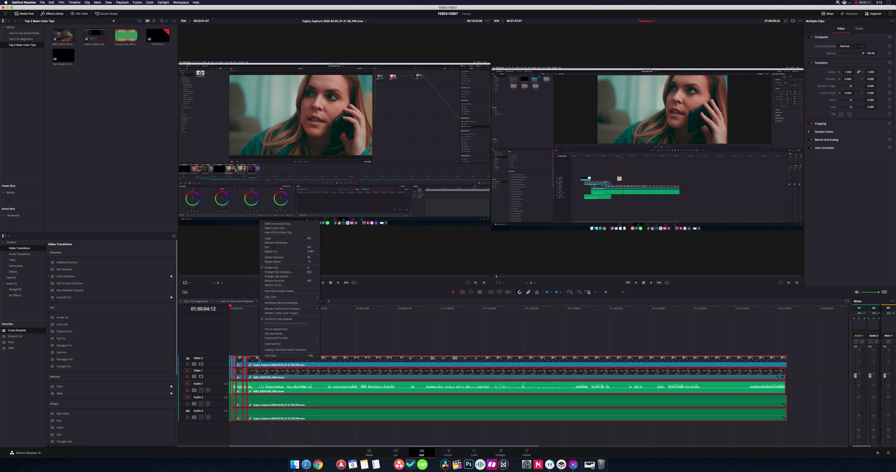
pyautogui.click(268, 357)
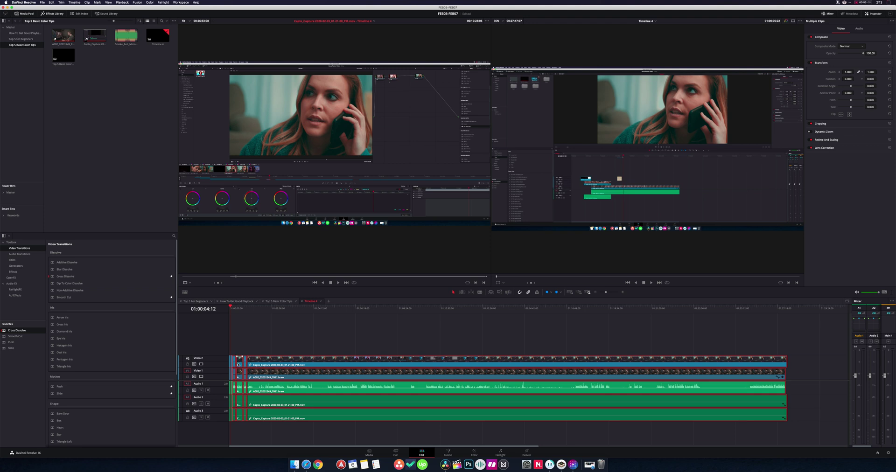
# Select the Capto_Capture recording, the A002_02031249_C061.braw clip, then the V2 screen-capture clip.
pyautogui.rightClick(266, 365)
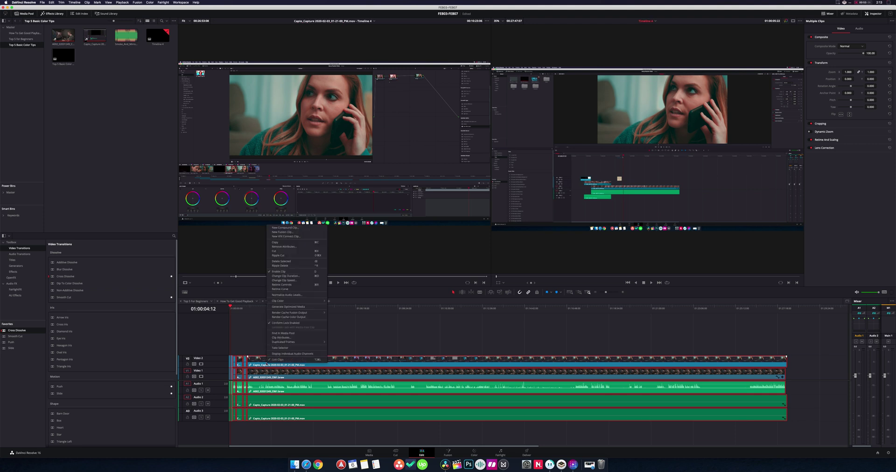
pyautogui.click(283, 360)
pyautogui.click(282, 359)
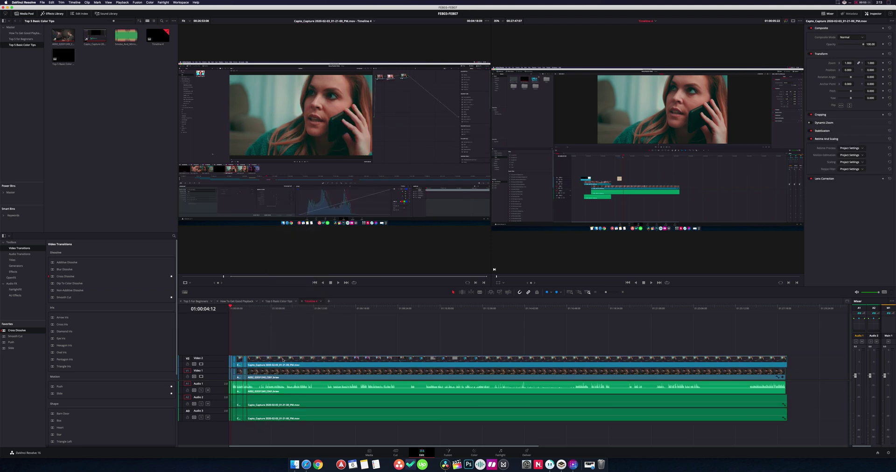
pyautogui.click(260, 371)
pyautogui.click(263, 365)
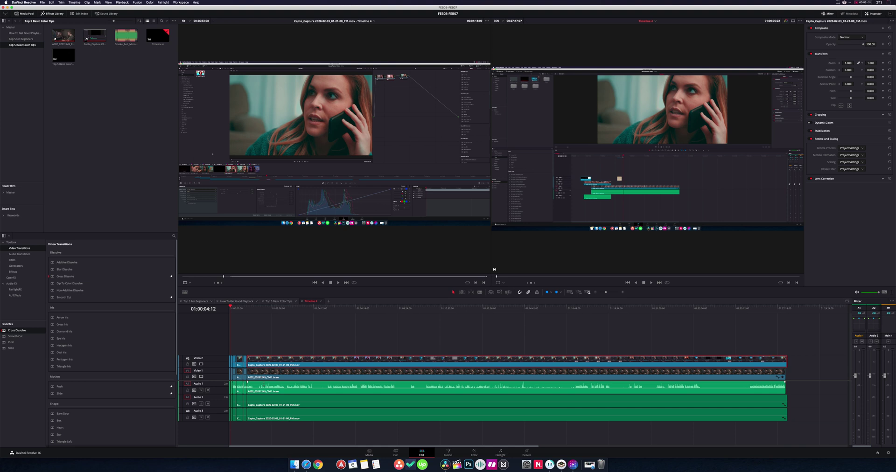
# Delete the B-roll clip at the timeline start and play back the opening to review.
pyautogui.press('super+z')
pyautogui.click(243, 309)
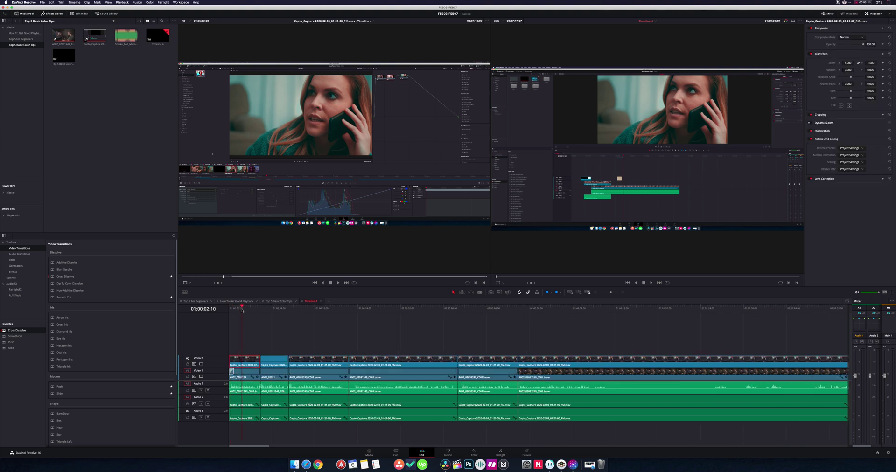
pyautogui.press('BackSpace')
pyautogui.press('space')
pyautogui.moveTo(251, 307); pyautogui.dragTo(297, 309)
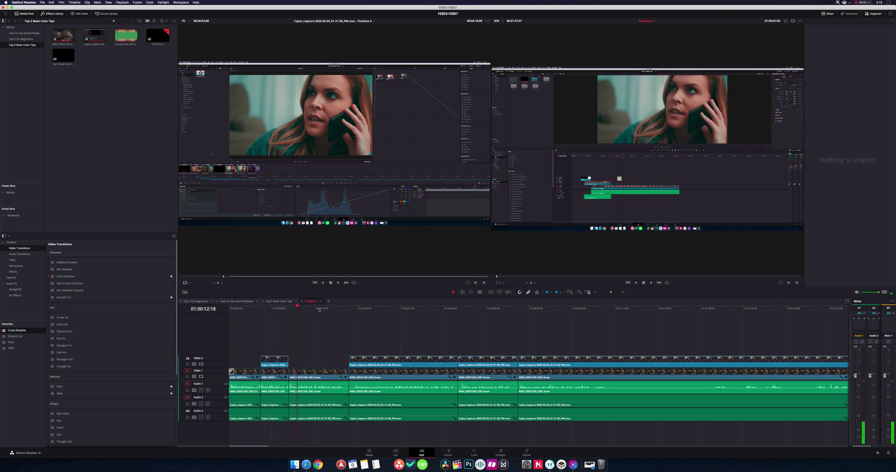
# Review along the long B-roll clip, then select the V2 cutaway at 01:00:25:03.
pyautogui.click(395, 308)
pyautogui.click(572, 320)
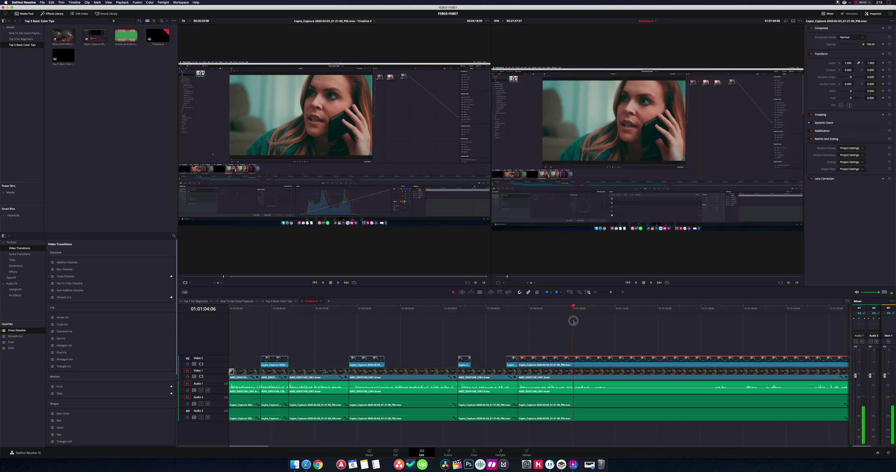
pyautogui.click(535, 322)
pyautogui.click(364, 309)
pyautogui.click(378, 359)
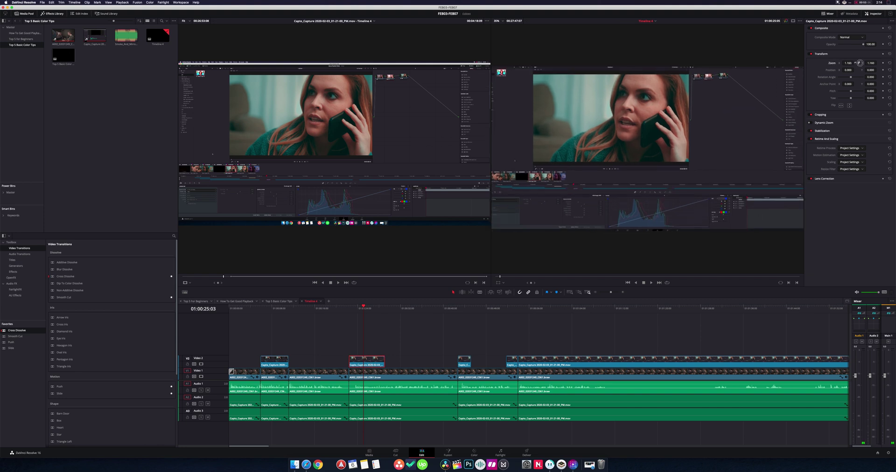
# Raise the 01:00:25 cutaway's Inspector Zoom to about 2.0 to punch in on it.
pyautogui.moveTo(860, 63)
pyautogui.mouseDown()
pyautogui.moveTo(816, 74)
pyautogui.moveTo(867, 71)
pyautogui.moveTo(812, 71)
pyautogui.moveTo(869, 63)
pyautogui.moveTo(849, 71)
pyautogui.mouseUp()
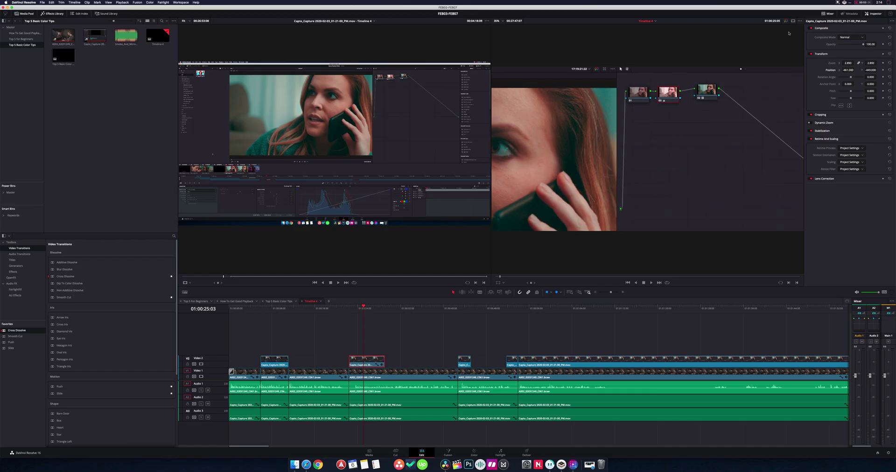
pyautogui.scroll(-1, 775, 134)
# Place Smoke_And_Mirrors_Falls_Instrumental at the timeline start and duplicate it back to back along Audio 5.
pyautogui.hotkey('shift', 'z')
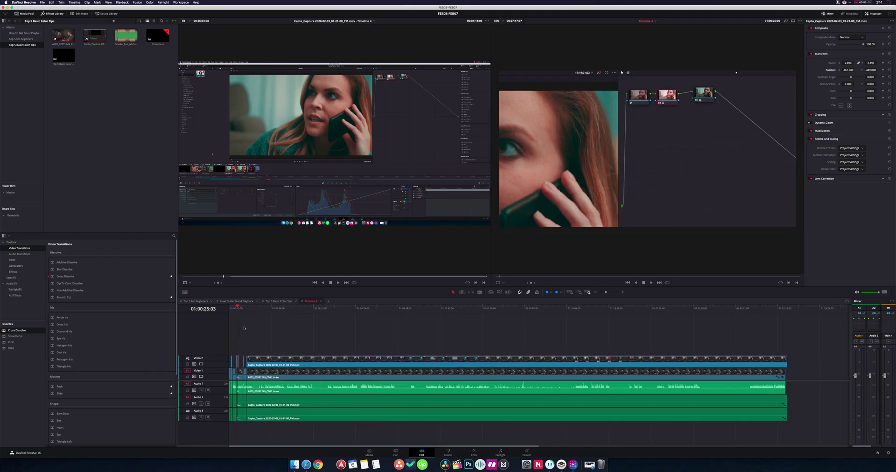
pyautogui.moveTo(126, 35); pyautogui.dragTo(245, 441)
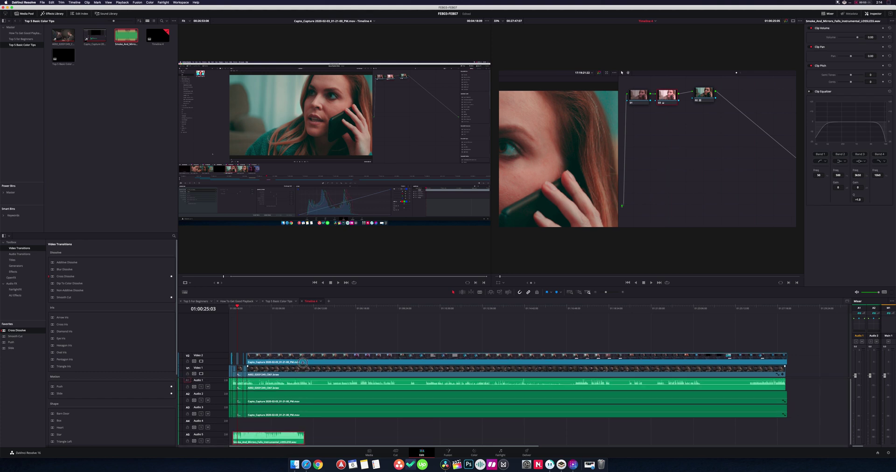
pyautogui.scroll(-2, 276, 412)
pyautogui.moveTo(255, 418); pyautogui.dragTo(251, 419)
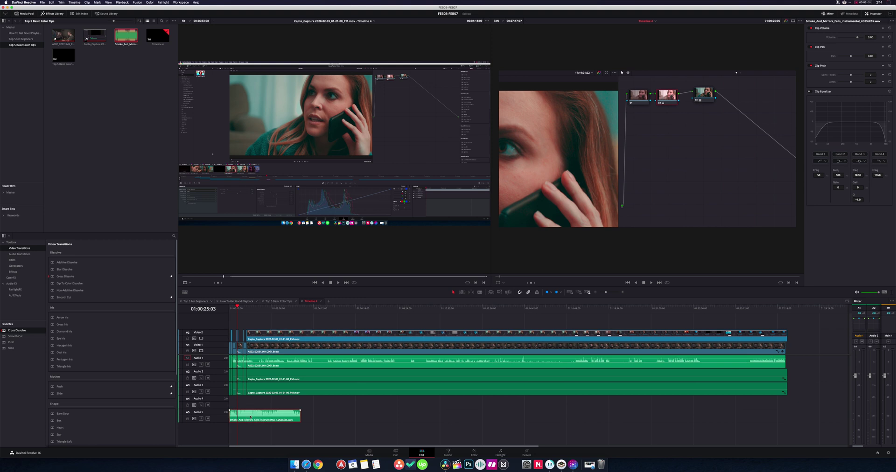
pyautogui.keyDown('alt'); pyautogui.moveTo(250, 417); pyautogui.dragTo(538, 409); pyautogui.keyUp('alt')
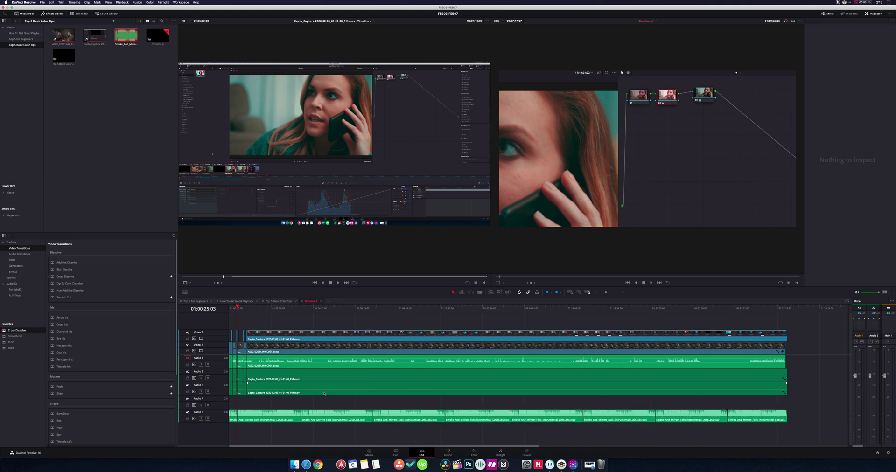
pyautogui.moveTo(314, 417); pyautogui.dragTo(308, 430)
pyautogui.press('super+z')
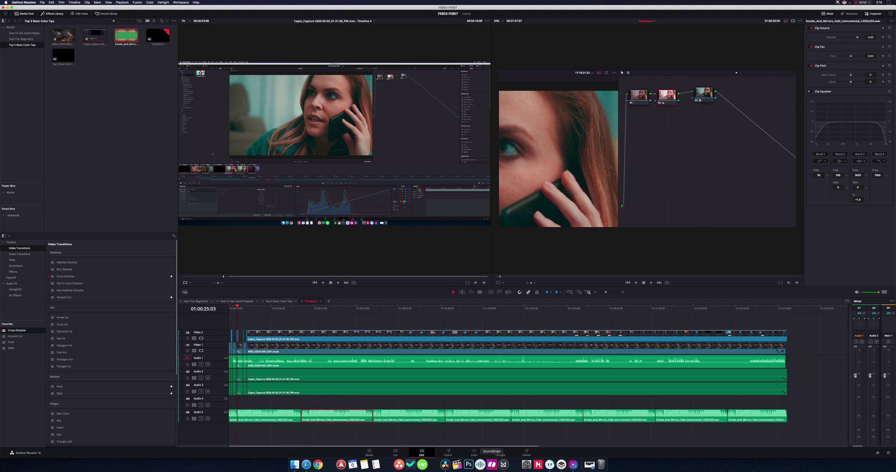
# On the Fairlight page, set the Audio 5 music fader to -4.2 dB and Audio 1 to +1.5 dB.
pyautogui.click(499, 452)
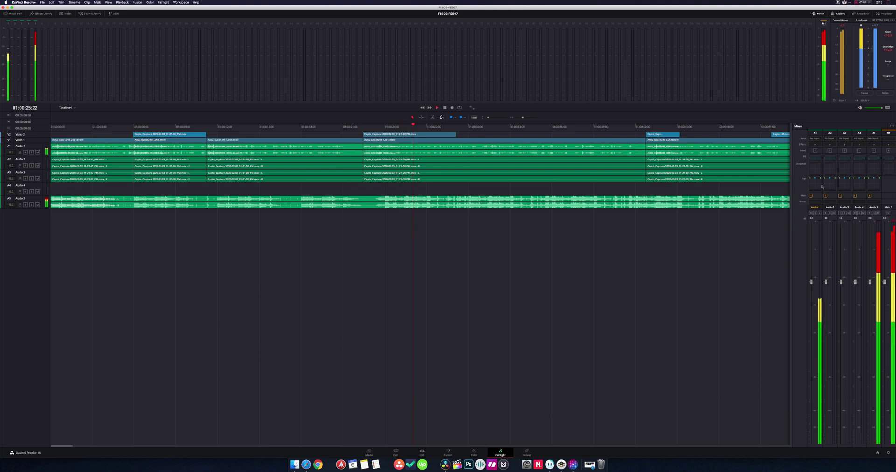
pyautogui.moveTo(871, 283); pyautogui.dragTo(869, 379)
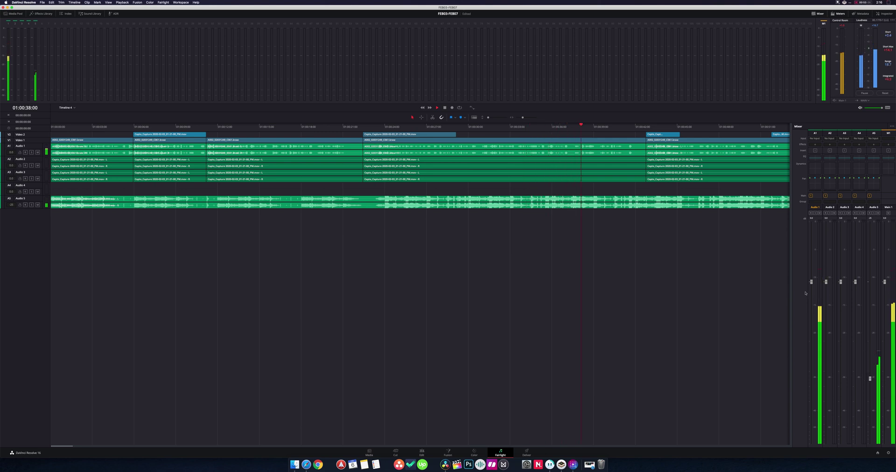
pyautogui.moveTo(811, 275); pyautogui.dragTo(813, 262)
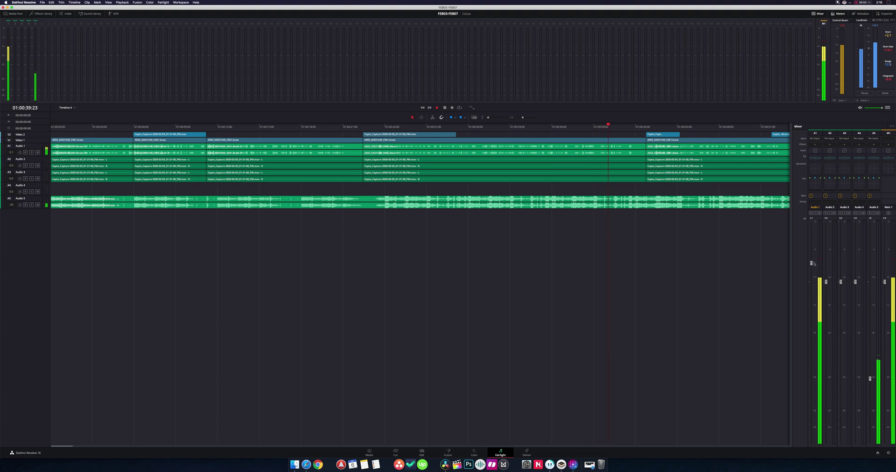
# Add a FairlightFX Dialogue Processor to Audio 1 using the Male VO preset.
pyautogui.press('space')
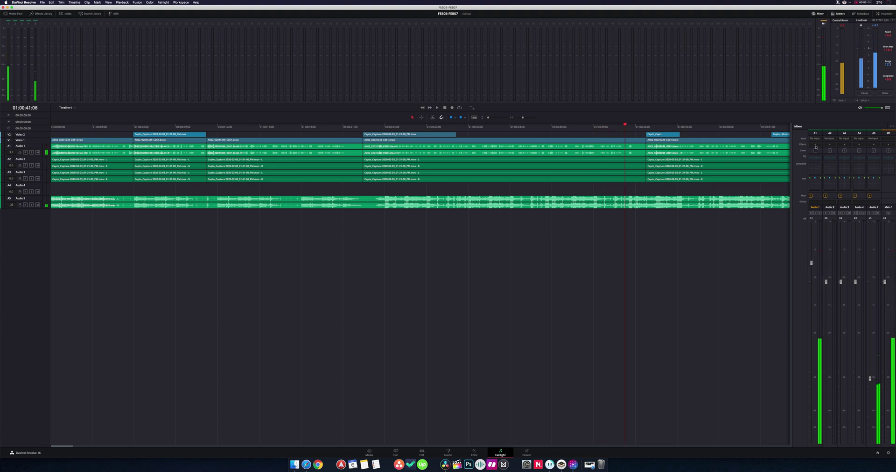
pyautogui.click(815, 144)
pyautogui.moveTo(836, 149)
pyautogui.click(871, 168)
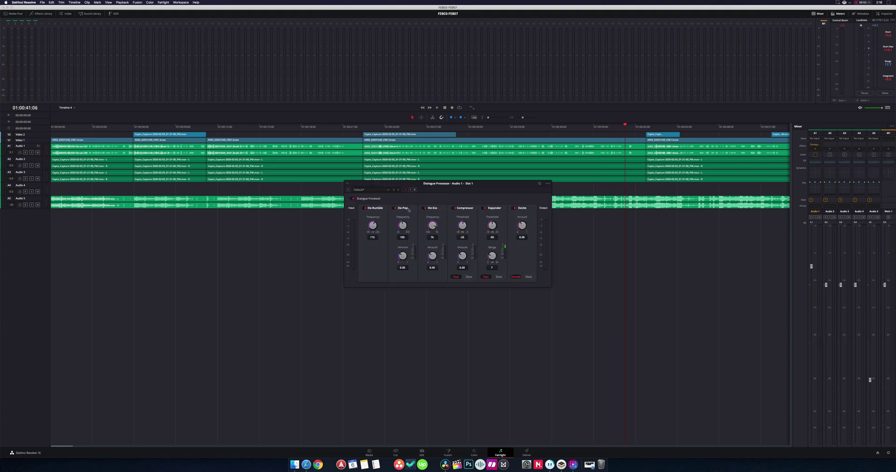
pyautogui.click(389, 191)
pyautogui.click(387, 195)
pyautogui.click(347, 184)
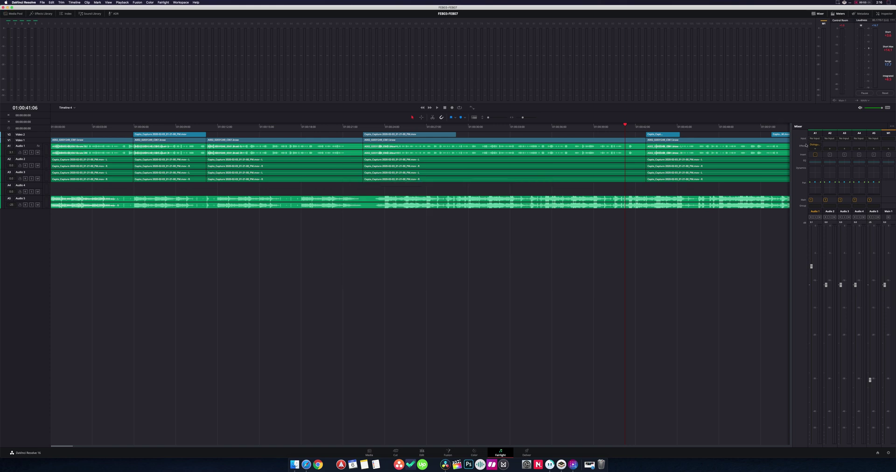
# EQ Audio 1 with a +4 dB high shelf and +8 dB near 169 Hz, then play back.
pyautogui.doubleClick(815, 161)
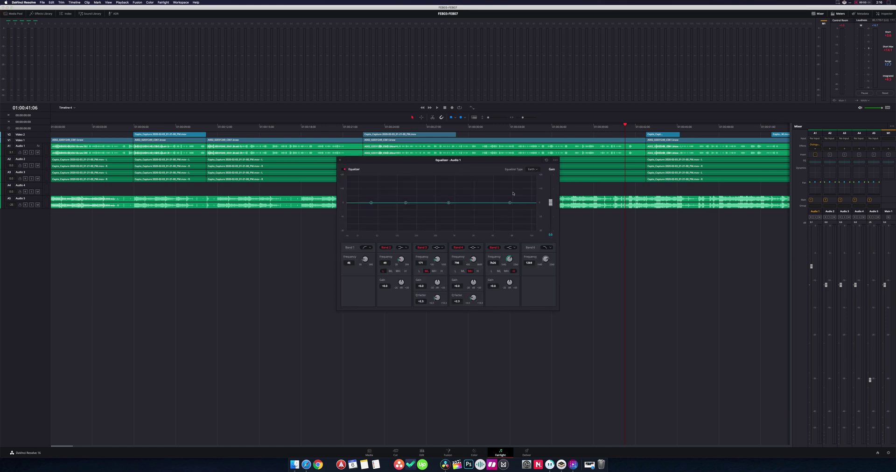
pyautogui.moveTo(511, 203); pyautogui.dragTo(488, 186)
pyautogui.moveTo(406, 203); pyautogui.dragTo(405, 192)
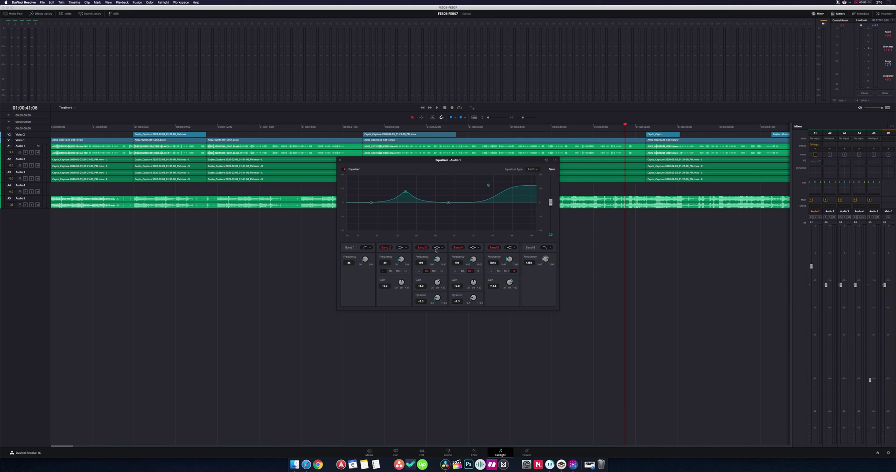
pyautogui.press('Escape')
pyautogui.press('space')
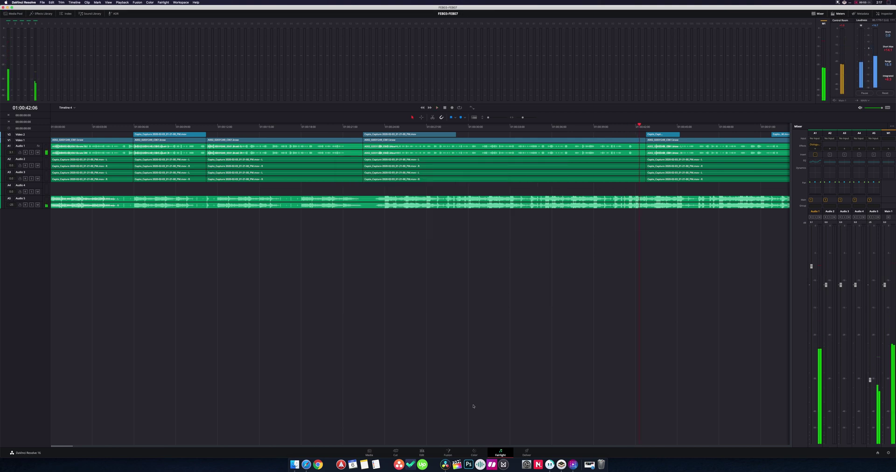
# On the Deliver page, rename the output file to Test Timeline 2.
pyautogui.click(527, 452)
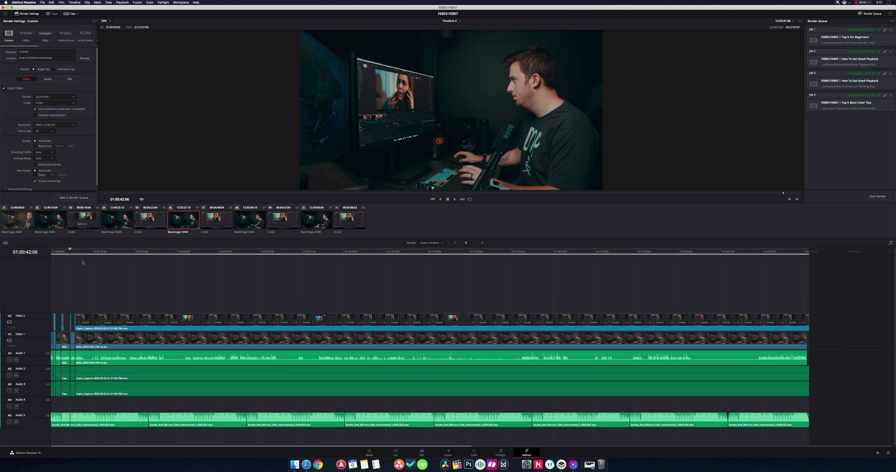
pyautogui.moveTo(38, 52); pyautogui.dragTo(5, 50)
pyautogui.write('Test Timeline 2')
# Review the Audio and Video export settings and add the H.264 job to the render queue.
pyautogui.click(45, 80)
pyautogui.click(27, 79)
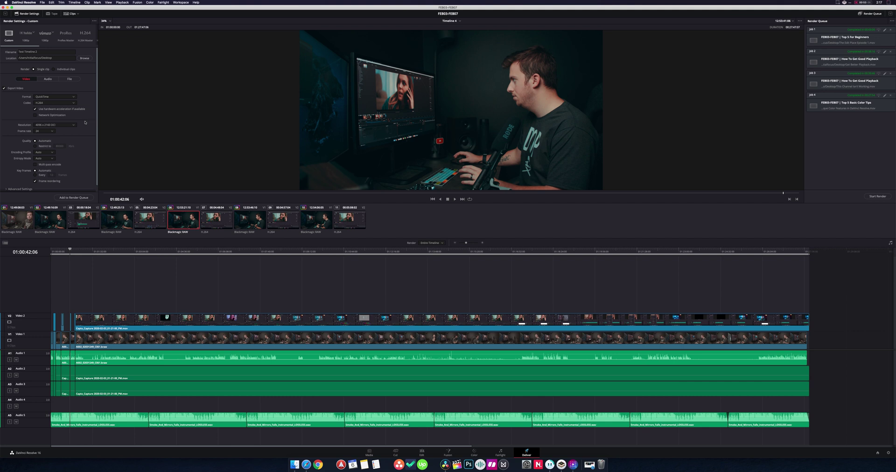
pyautogui.scroll(-1, 83, 169)
pyautogui.click(73, 197)
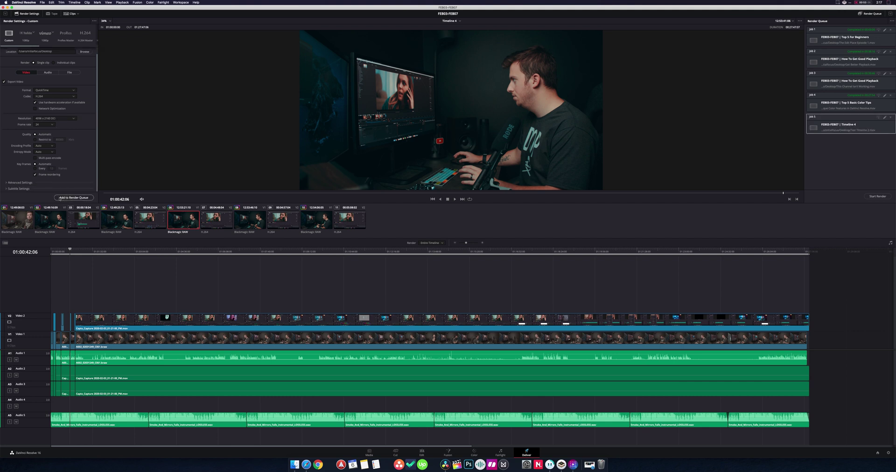